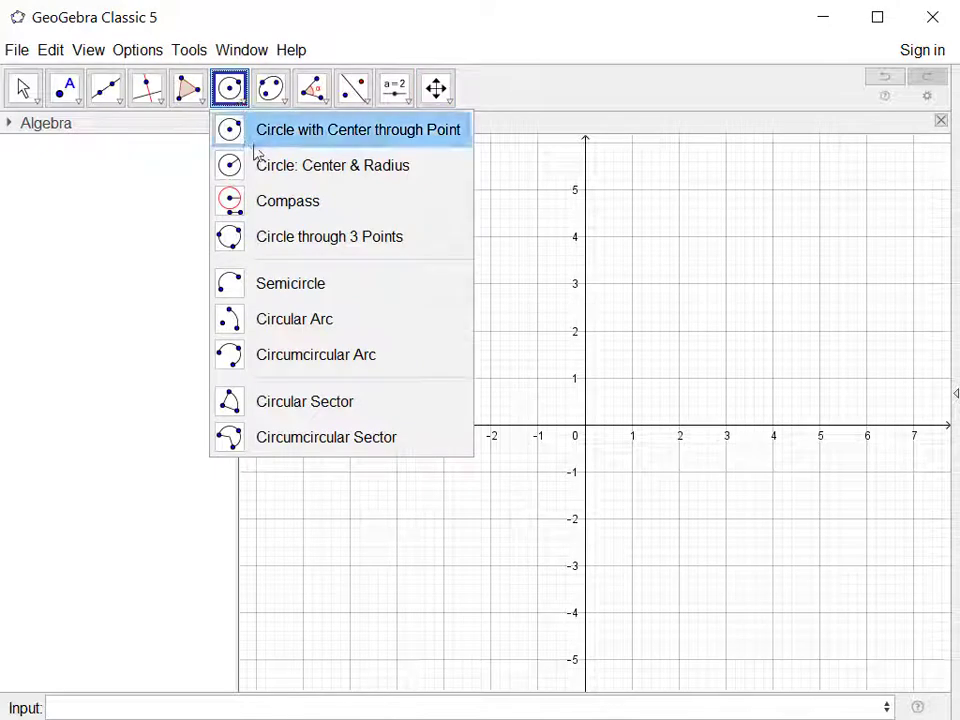
# Create a circle of radius 5 with its center at about (-1.06, 0.8).
pyautogui.click(274, 166)
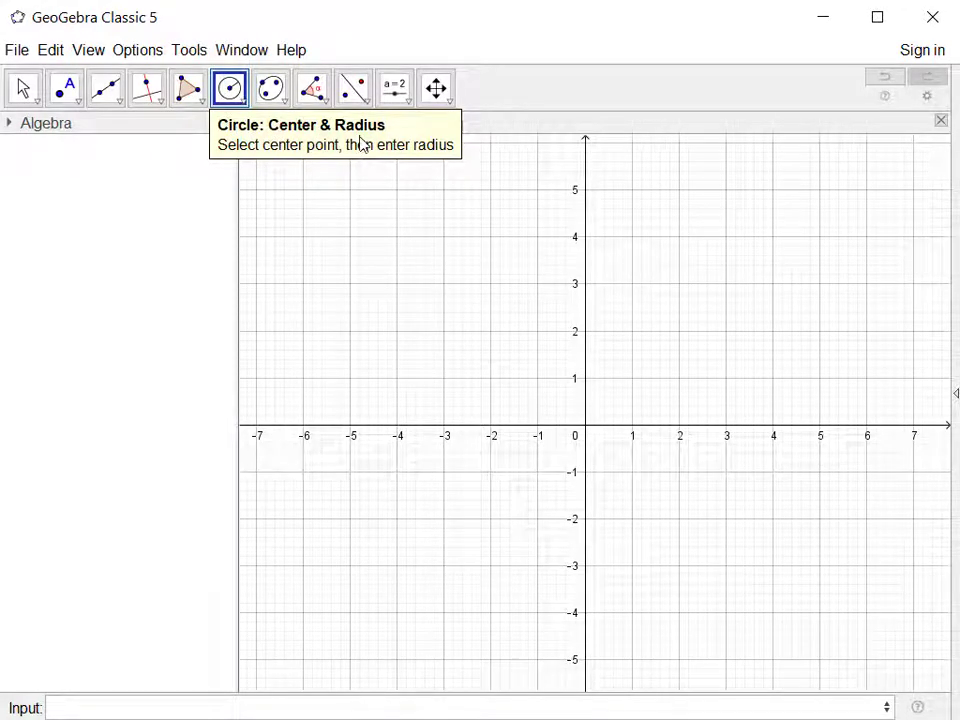
pyautogui.click(535, 387)
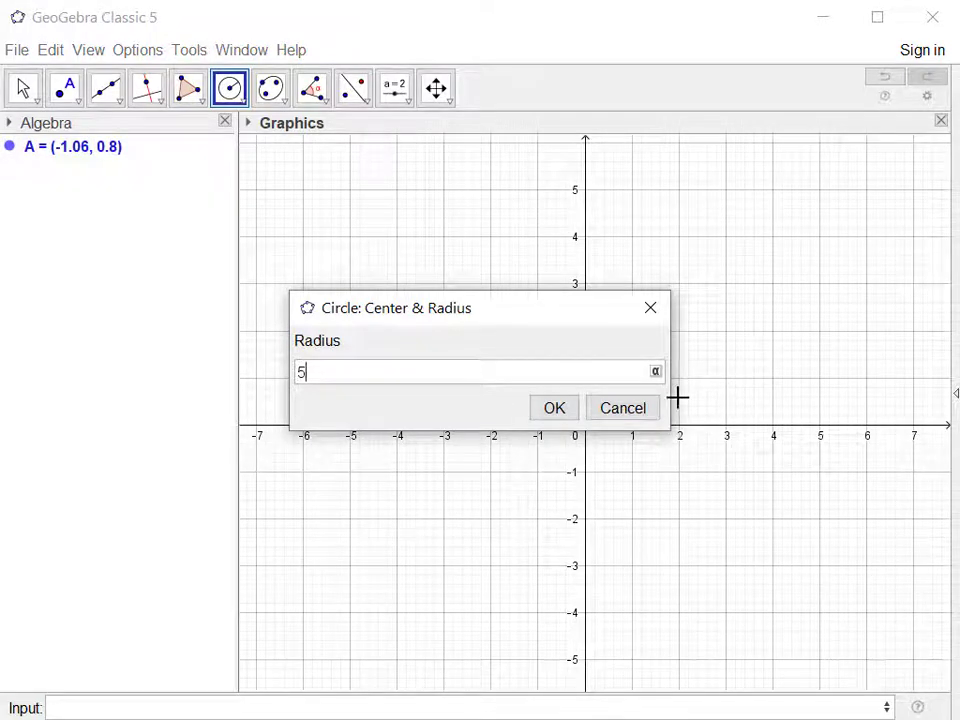
pyautogui.press('Return')
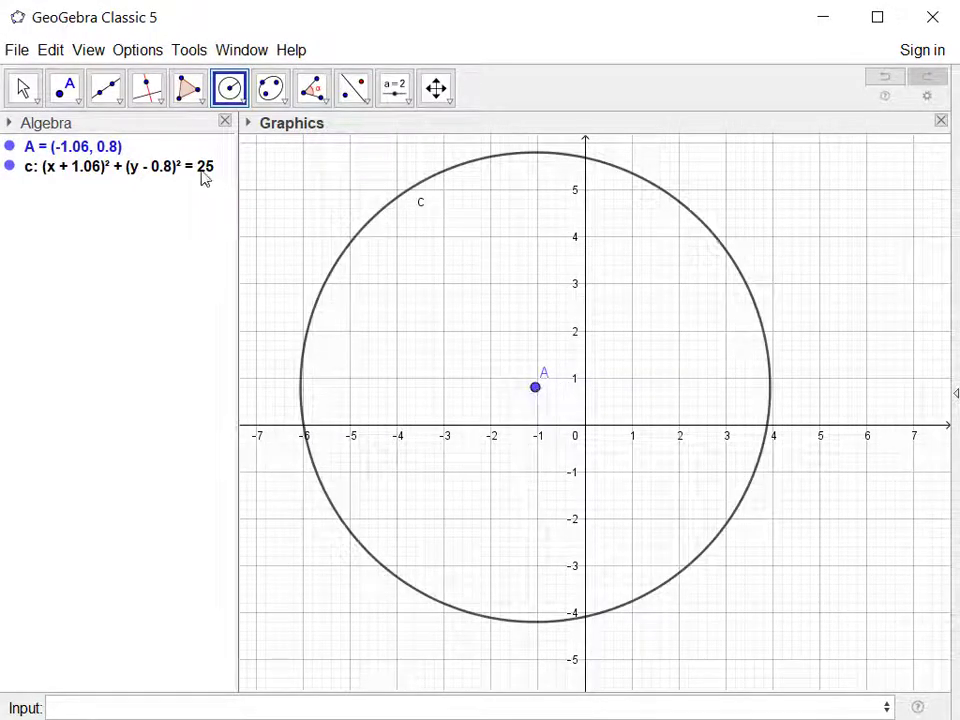
# Move the circle's center point to the origin (0, 0).
pyautogui.click(22, 87)
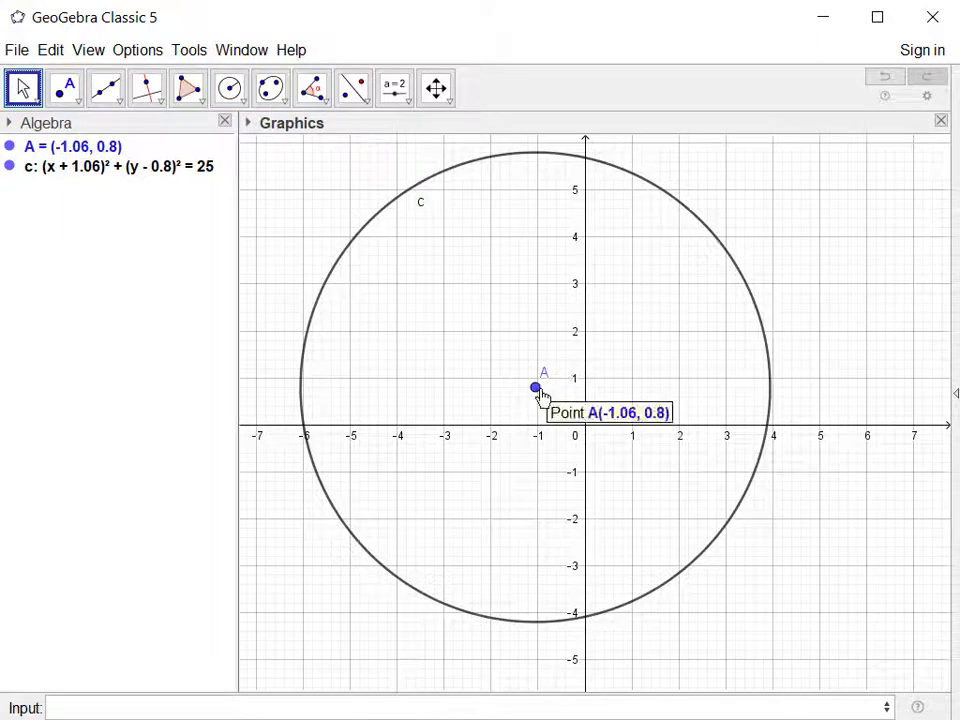
pyautogui.moveTo(536, 389)
pyautogui.mouseDown()
pyautogui.moveTo(703, 407)
pyautogui.moveTo(493, 390)
pyautogui.moveTo(529, 459)
pyautogui.moveTo(540, 403)
pyautogui.moveTo(585, 392)
pyautogui.moveTo(554, 392)
pyautogui.mouseUp()
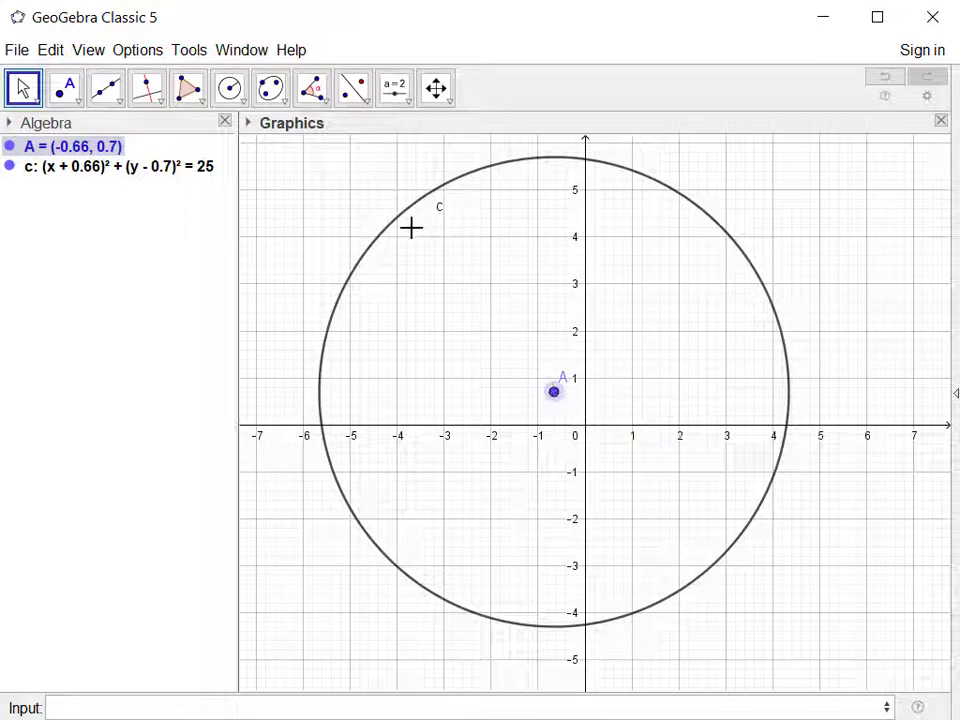
pyautogui.click(118, 168)
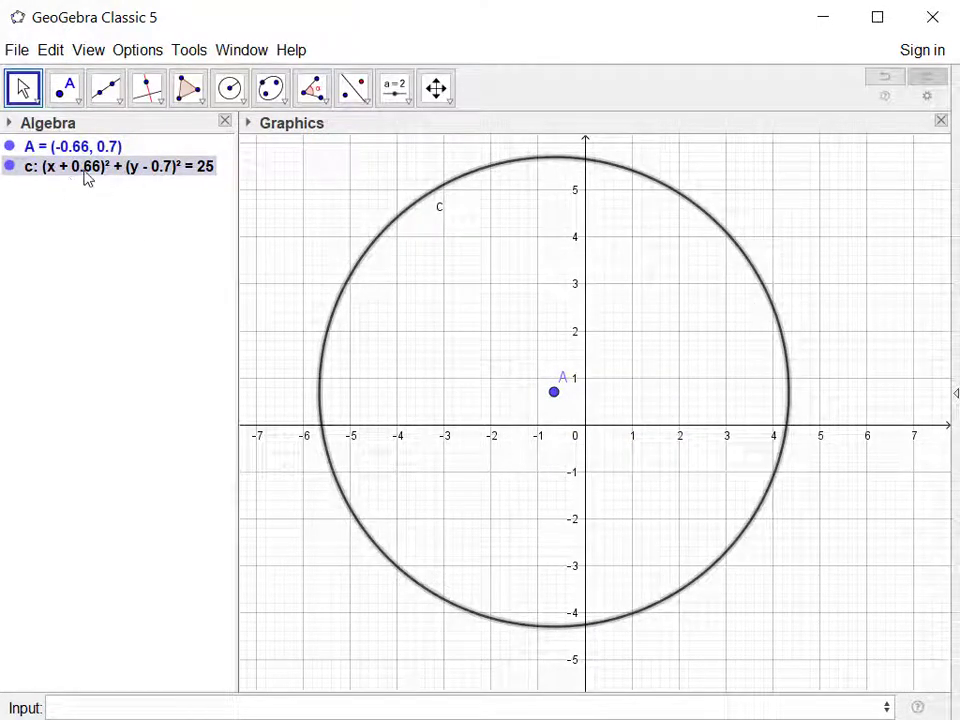
pyautogui.click(555, 393)
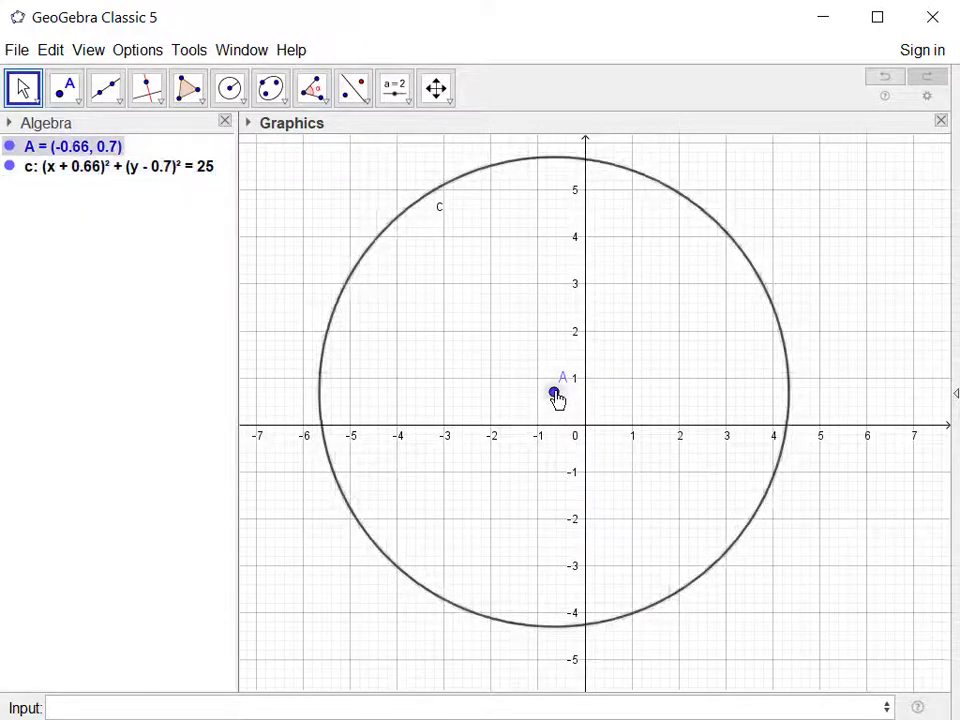
pyautogui.moveTo(555, 393); pyautogui.dragTo(585, 426)
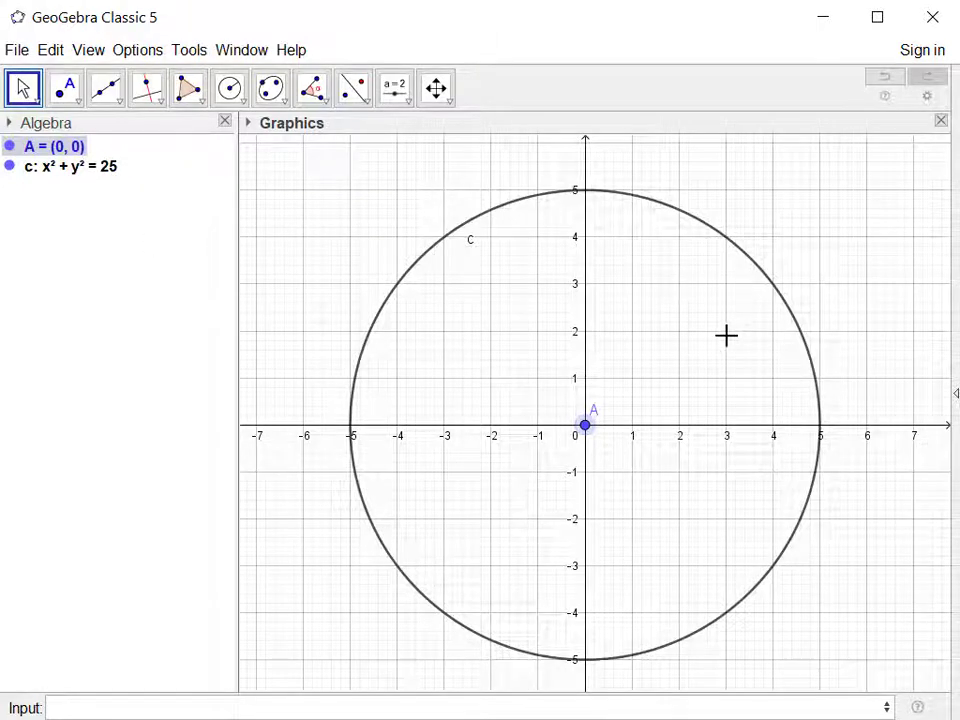
# Place a point on the circle at (3, 4) and draw the radius segment from the center to it.
pyautogui.click(65, 88)
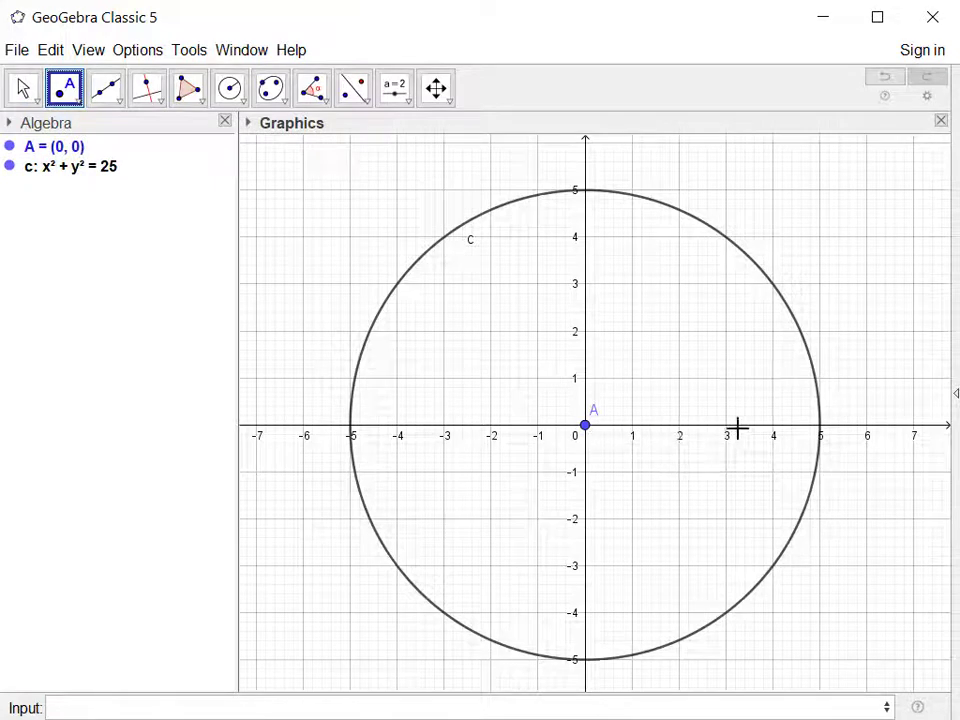
pyautogui.click(727, 242)
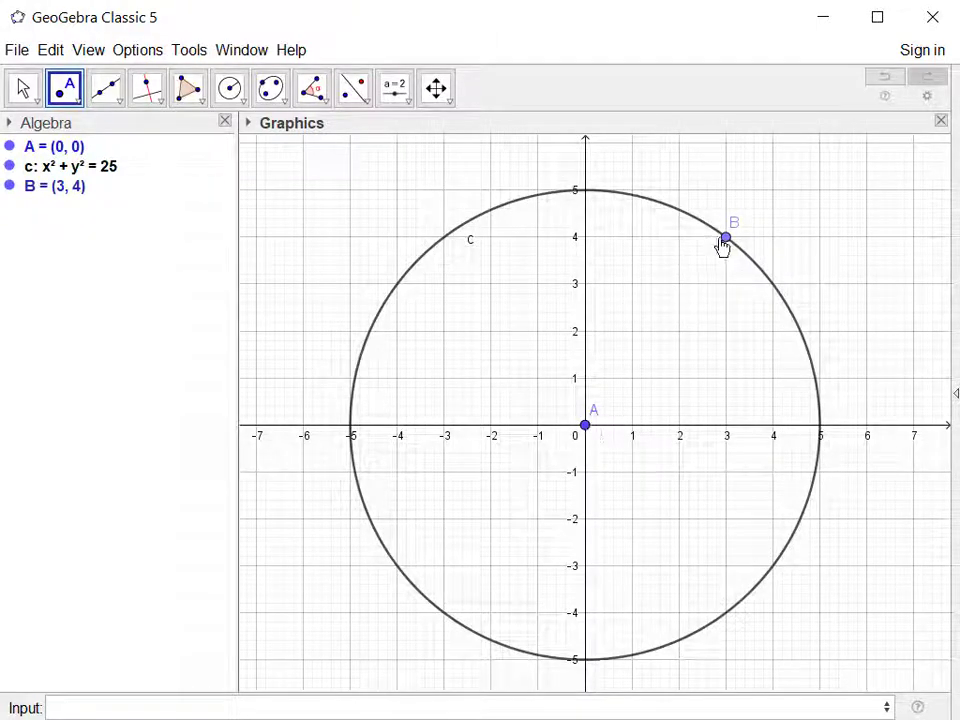
pyautogui.click(120, 100)
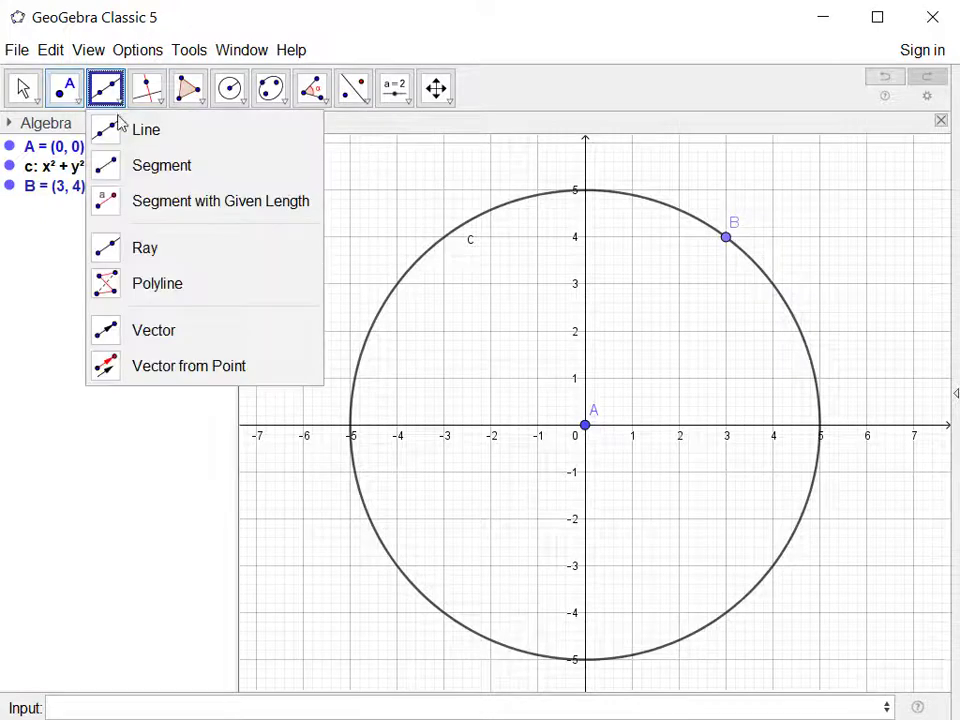
pyautogui.click(112, 166)
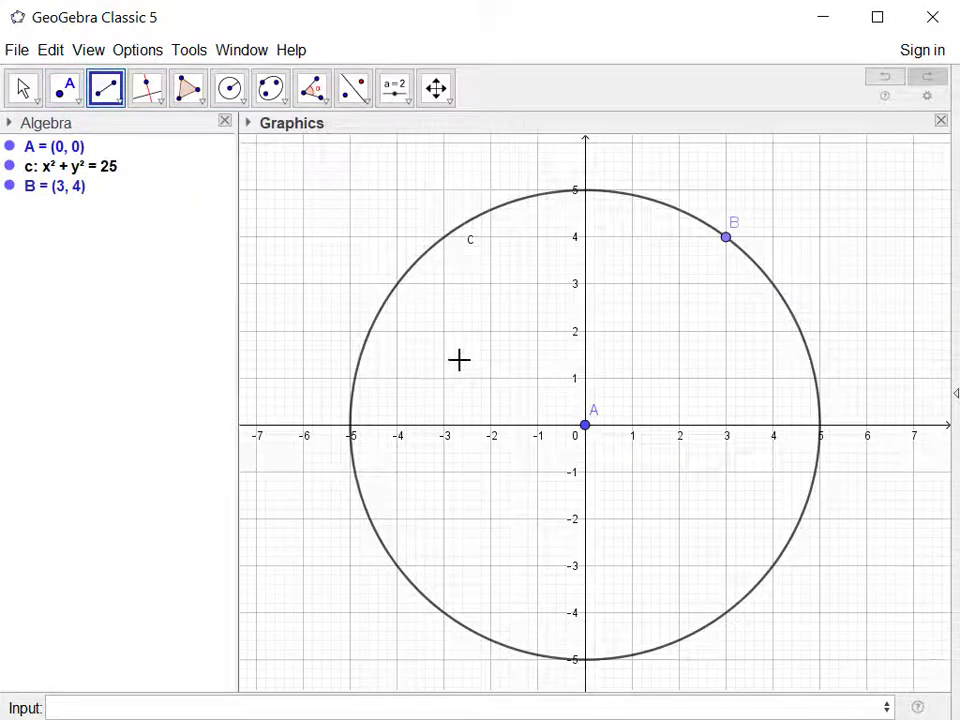
pyautogui.click(586, 425)
pyautogui.click(726, 237)
pyautogui.press('Escape')
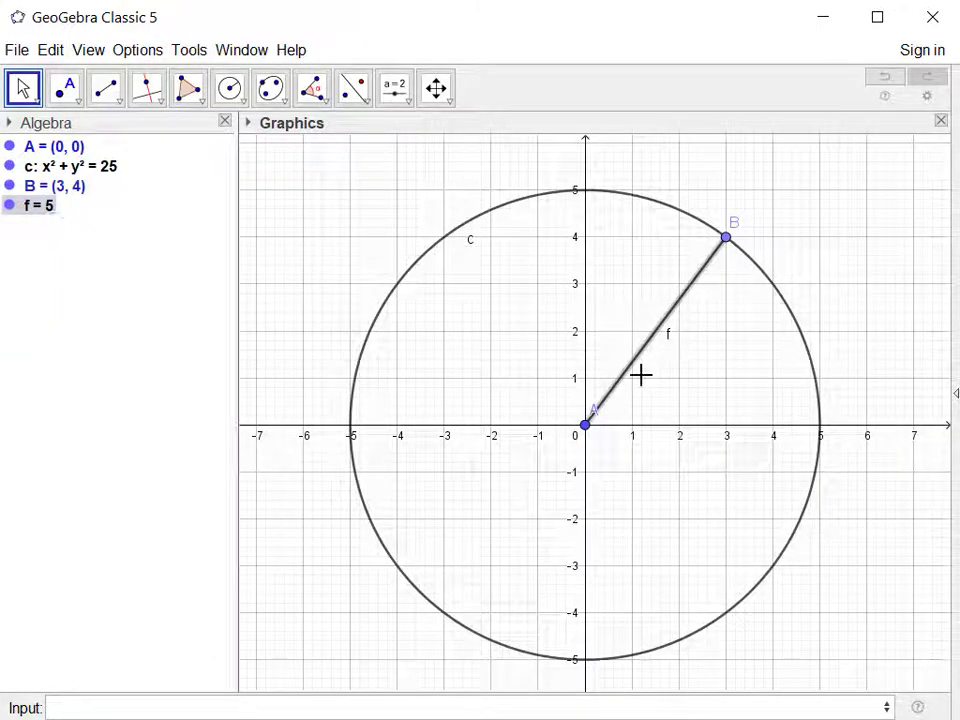
# Slide the point on the circle to about (3.22, 3.82) and move the center to (-1, 1) and on to (1, 0).
pyautogui.moveTo(727, 240)
pyautogui.mouseDown()
pyautogui.moveTo(679, 213)
pyautogui.moveTo(505, 210)
pyautogui.moveTo(393, 295)
pyautogui.moveTo(737, 245)
pyautogui.mouseUp()
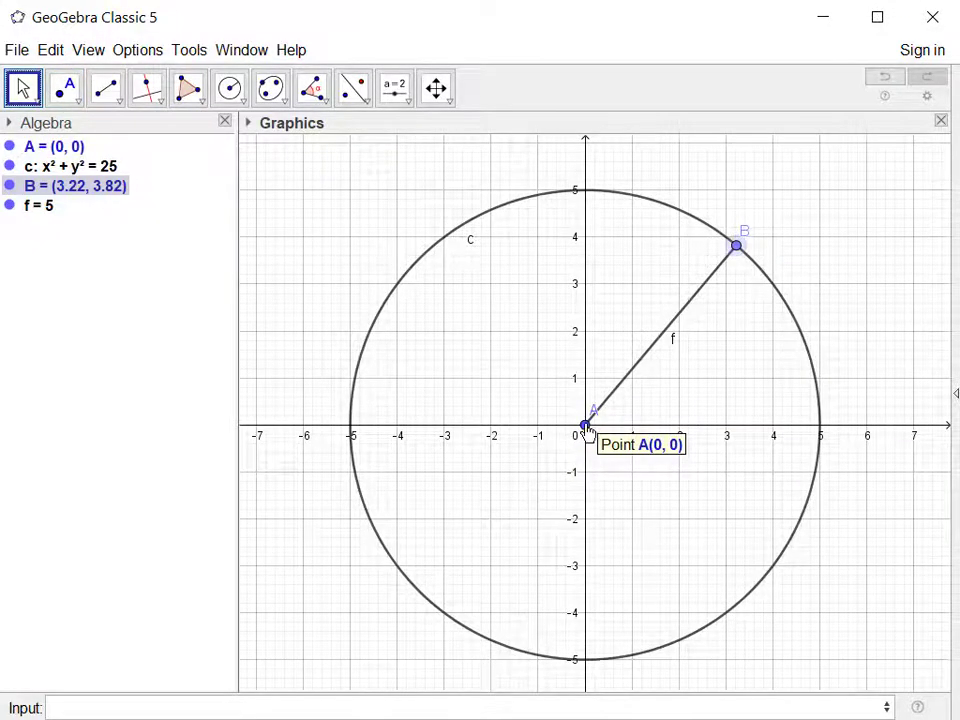
pyautogui.moveTo(586, 440); pyautogui.dragTo(530, 390)
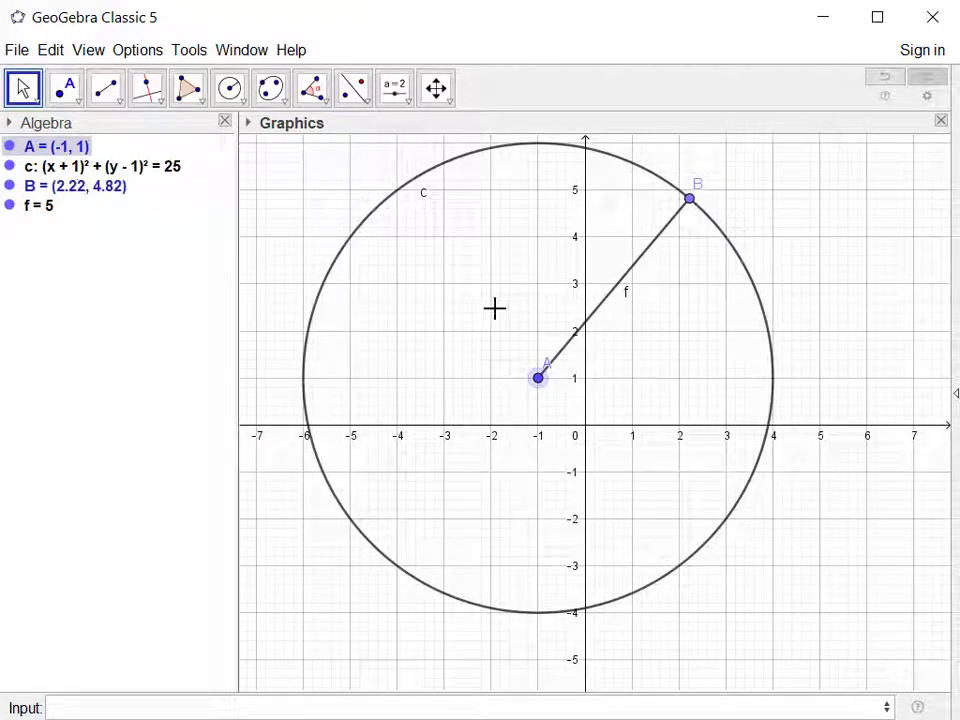
pyautogui.moveTo(543, 386); pyautogui.dragTo(632, 437)
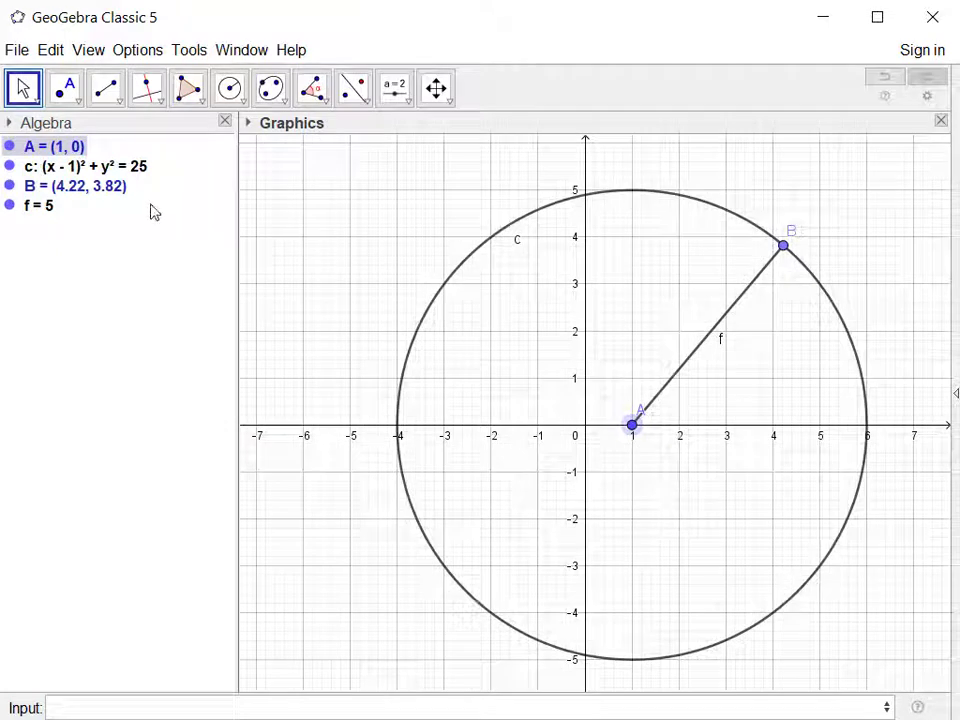
# Move the circle's center to (2, 0) and on to (2, 1), and delete it with everything that depends on it.
pyautogui.click(93, 168)
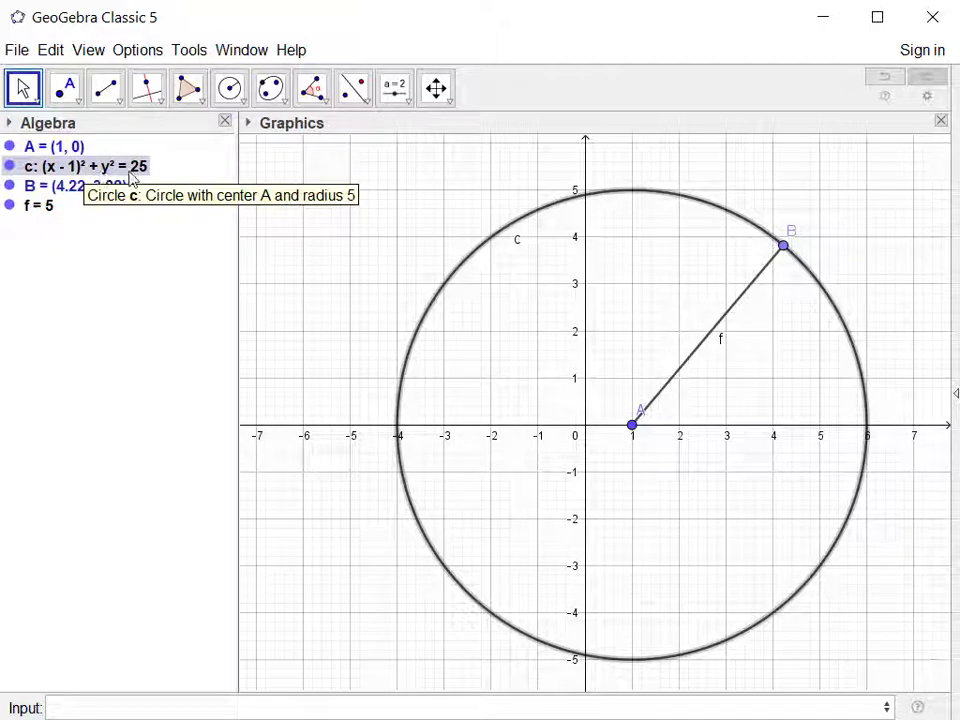
pyautogui.moveTo(633, 426); pyautogui.dragTo(678, 430)
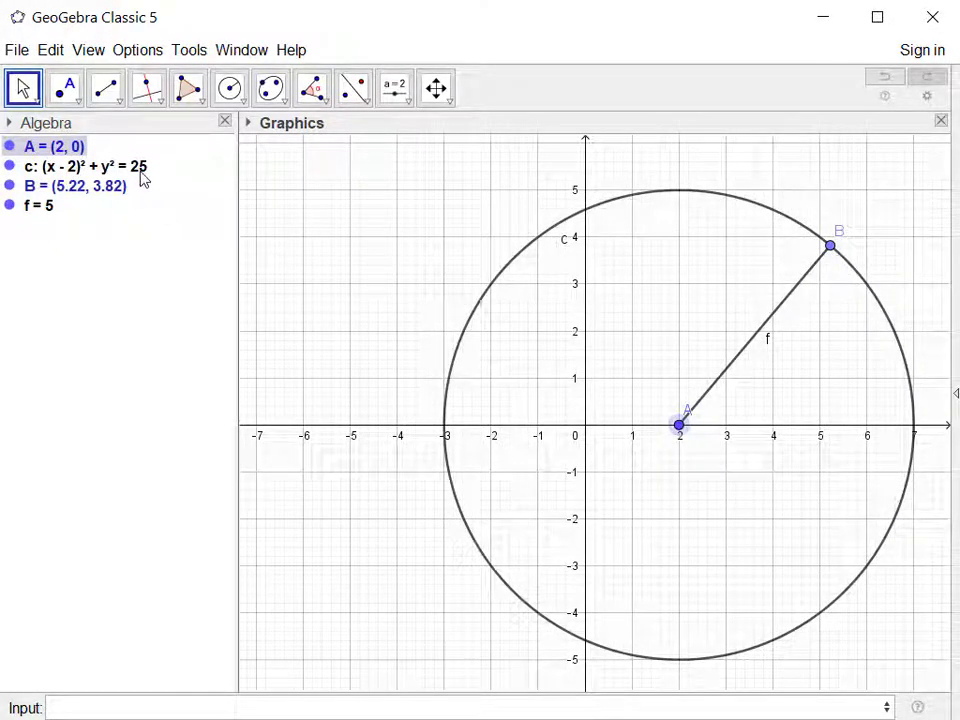
pyautogui.moveTo(137, 178)
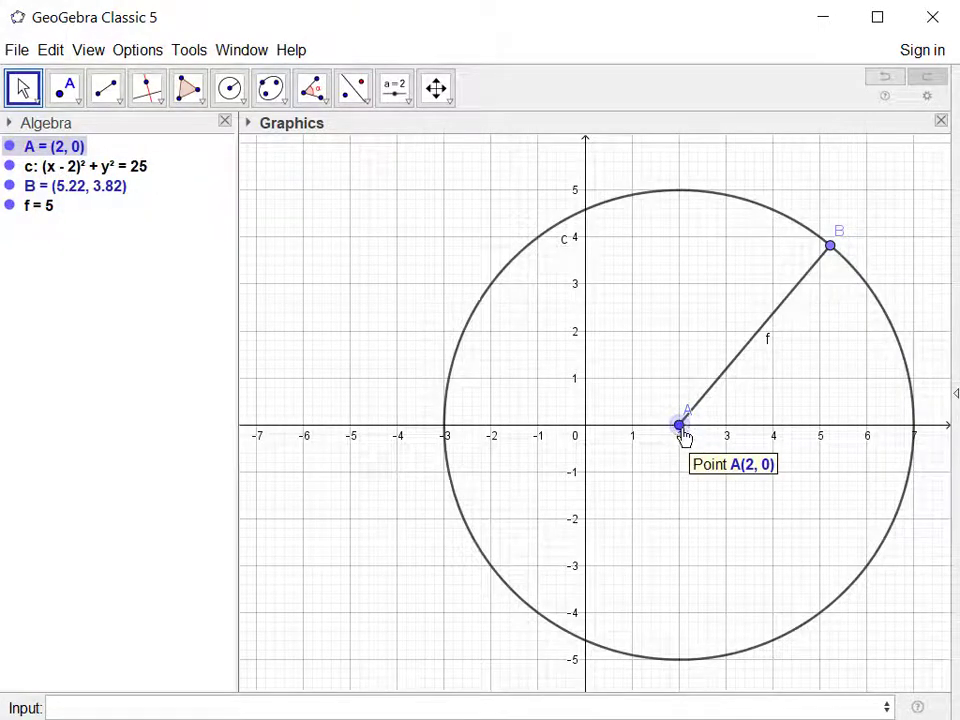
pyautogui.moveTo(682, 430); pyautogui.dragTo(681, 391)
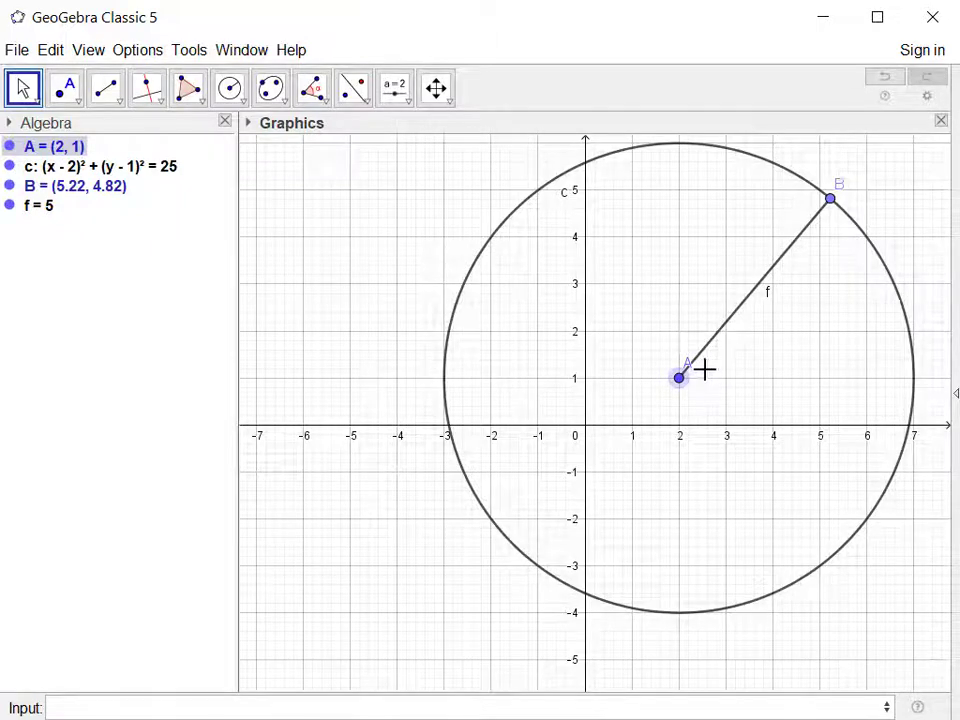
pyautogui.press('Delete')
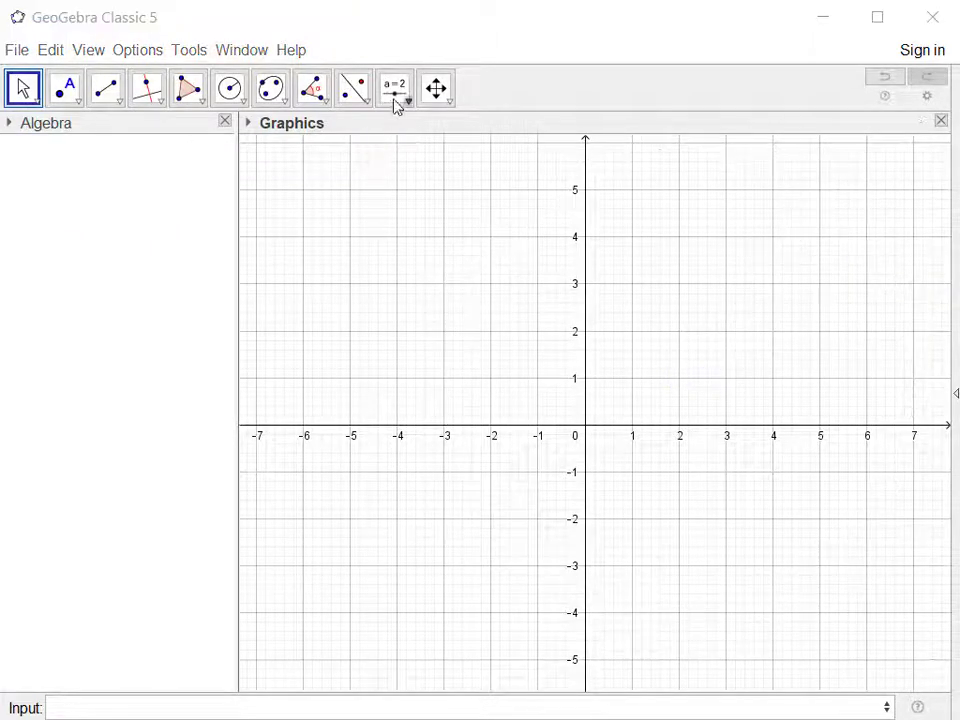
# Create two number sliders named a and b, each ranging from -5 to 5, one above the other.
pyautogui.click(394, 96)
pyautogui.click(821, 223)
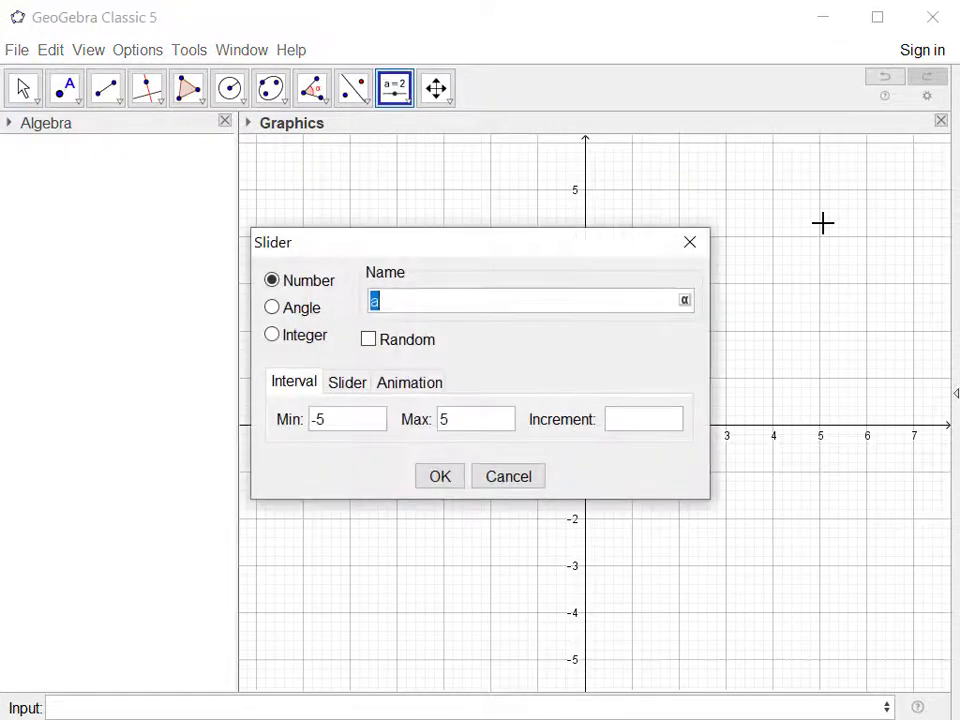
pyautogui.write('a')
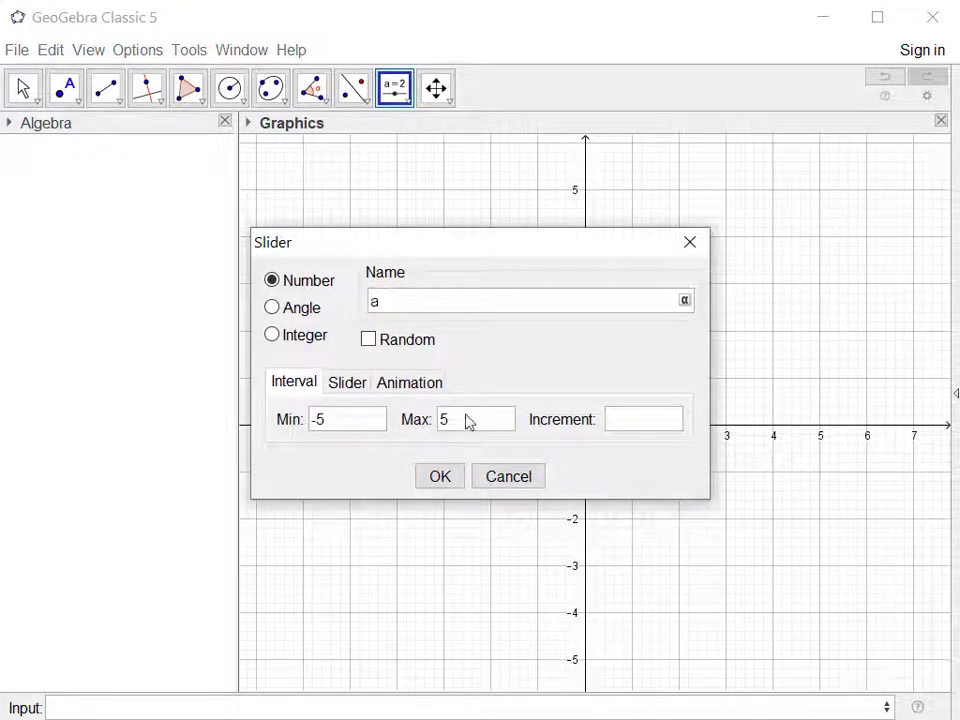
pyautogui.click(440, 479)
pyautogui.click(686, 219)
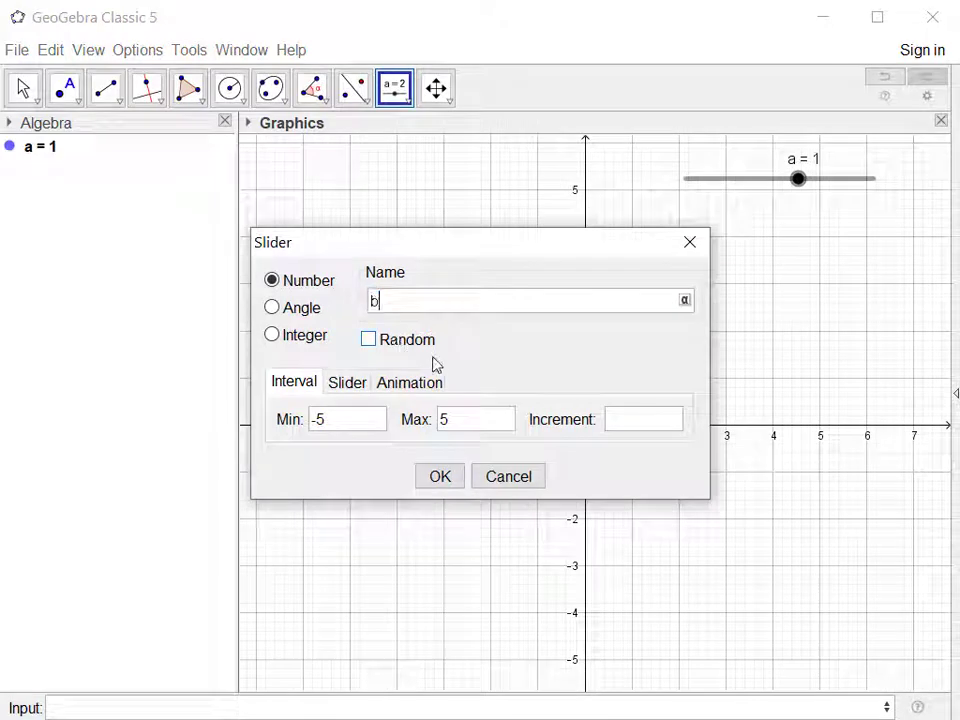
pyautogui.click(440, 476)
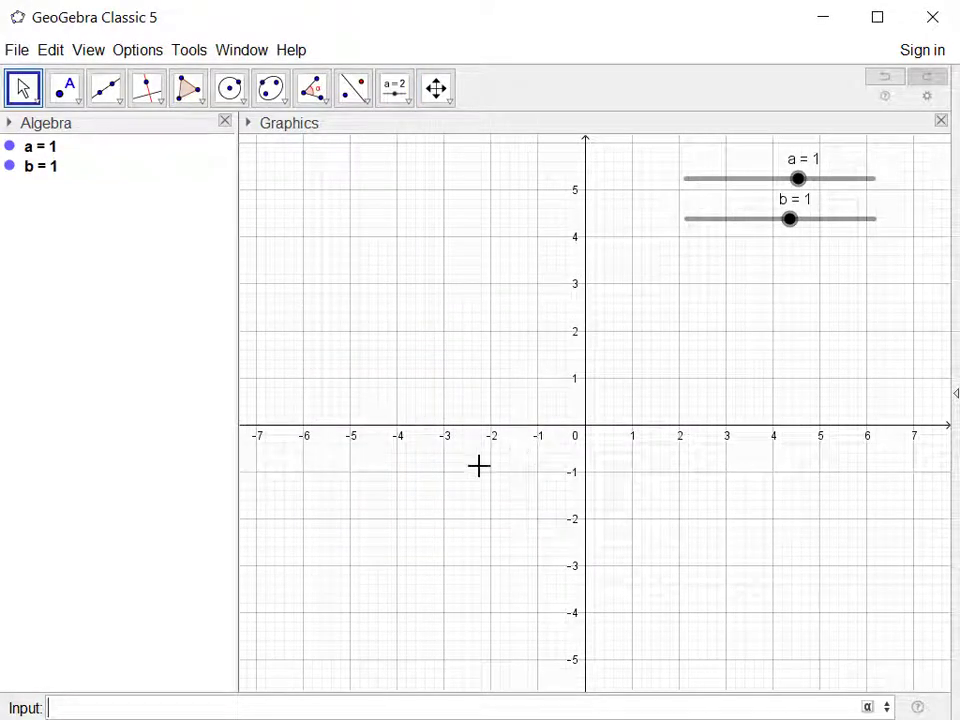
# Define a point with the slider-controlled coordinates (a,b).
pyautogui.click(148, 697)
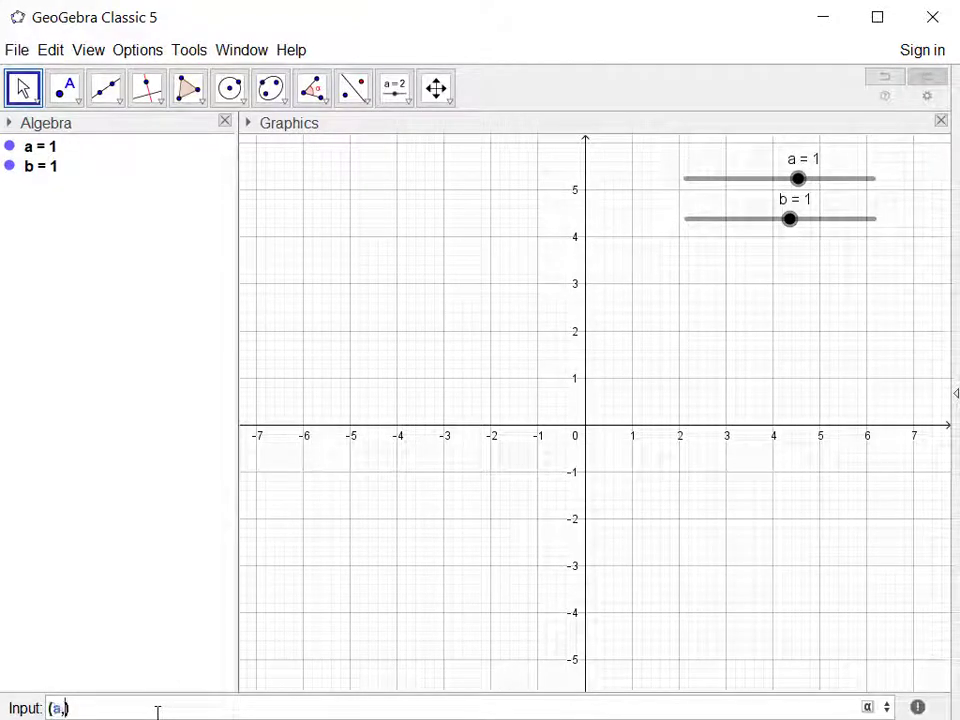
pyautogui.write('b')
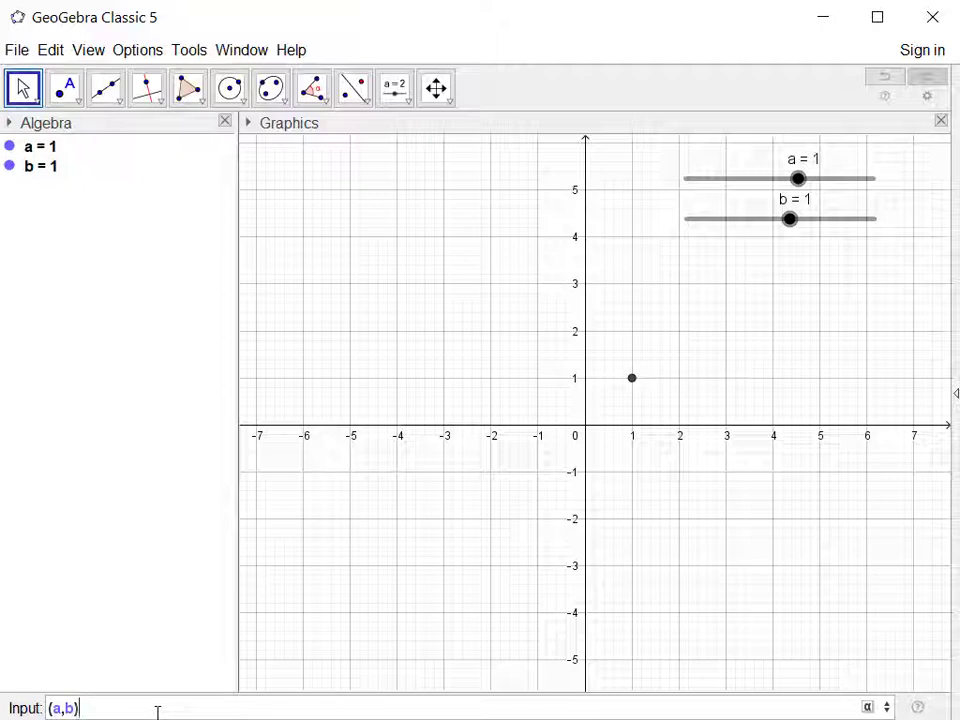
pyautogui.press('Return')
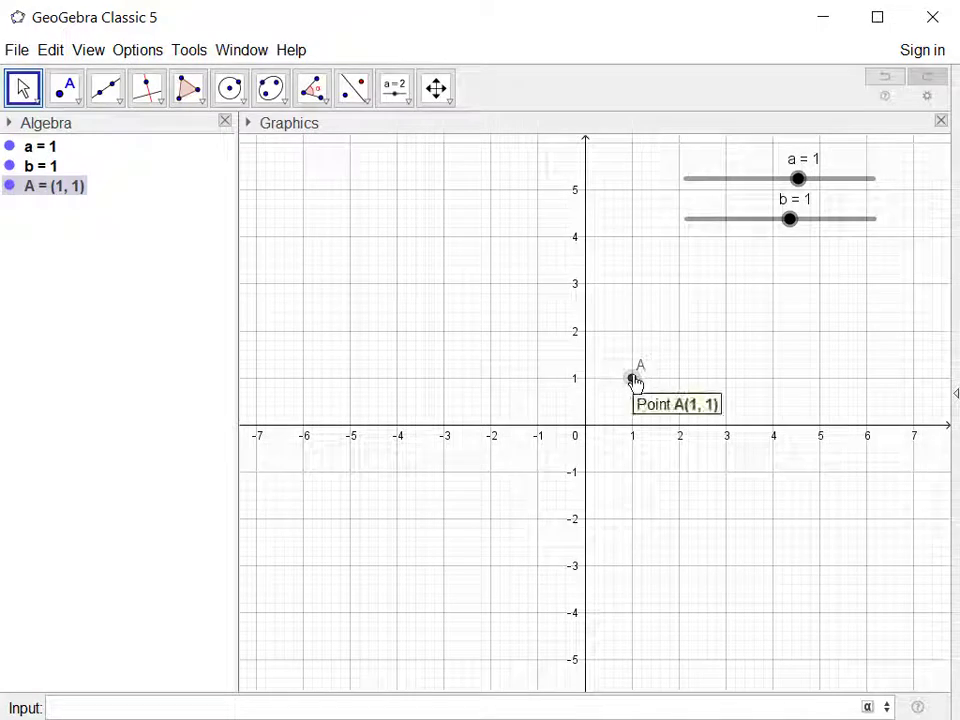
# Plot the circle centered on the slider-controlled point with the equation (x-a)^2+(y-b)^2=25.
pyautogui.click(231, 703)
pyautogui.write('(x-a')
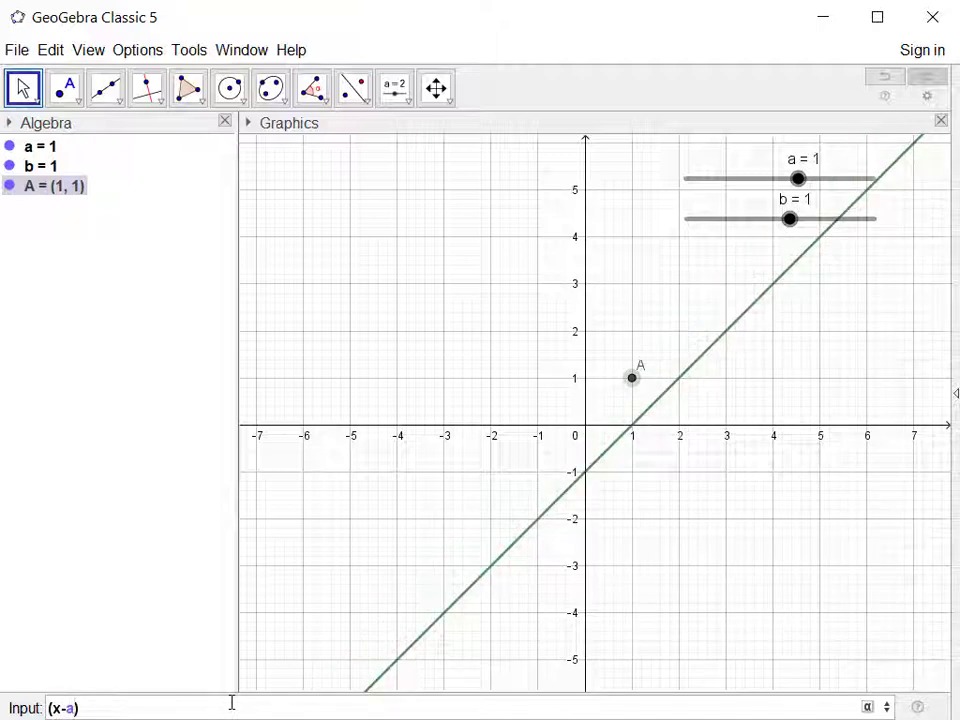
pyautogui.write('^2')
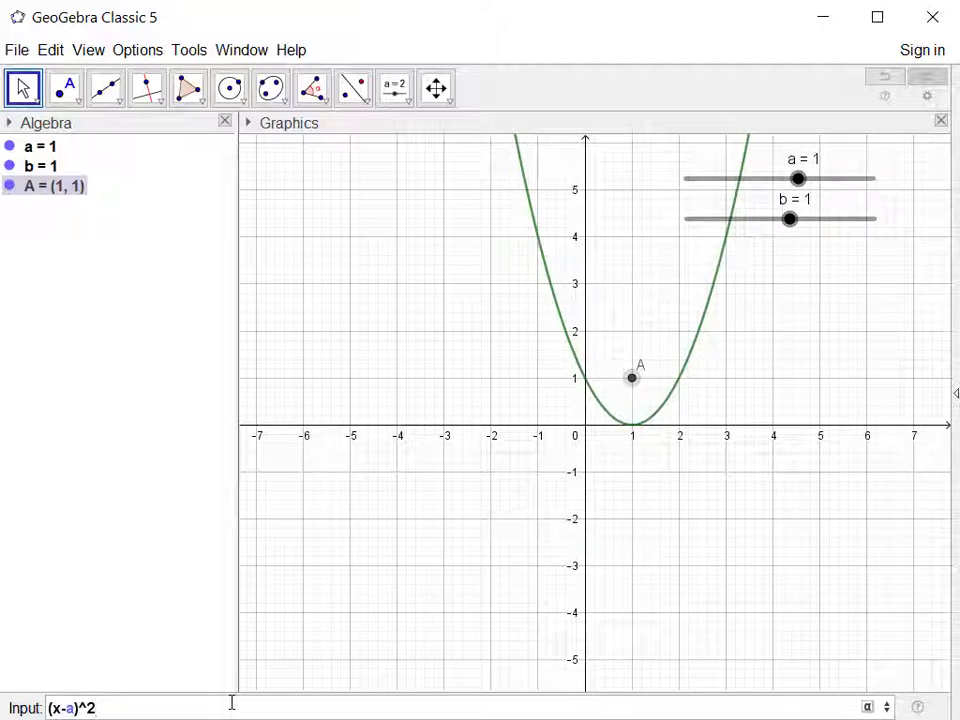
pyautogui.write('+(')
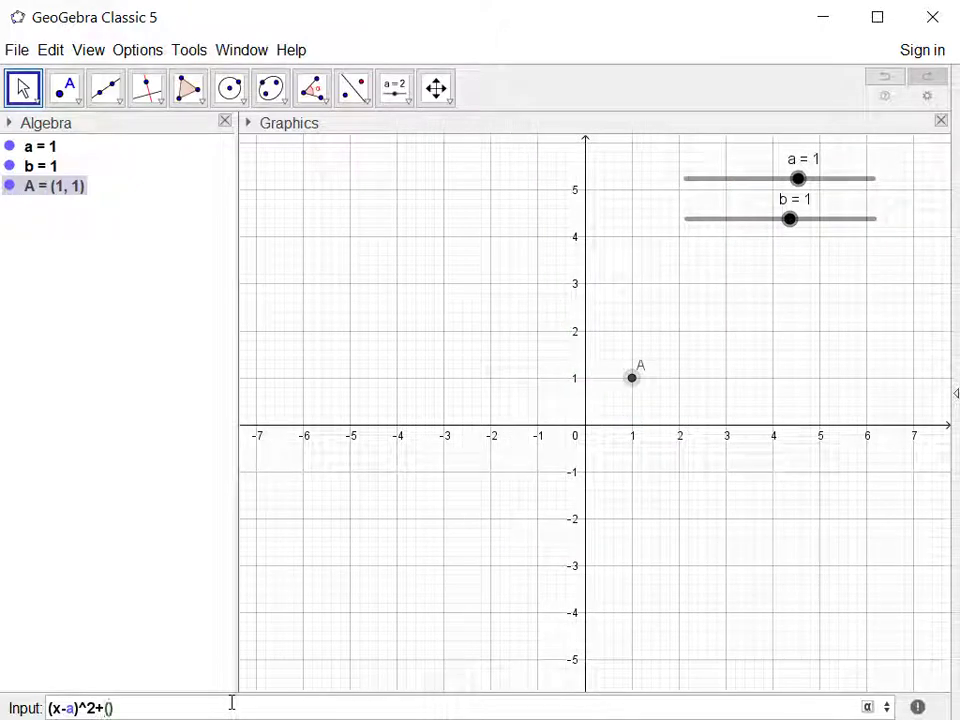
pyautogui.write('y-')
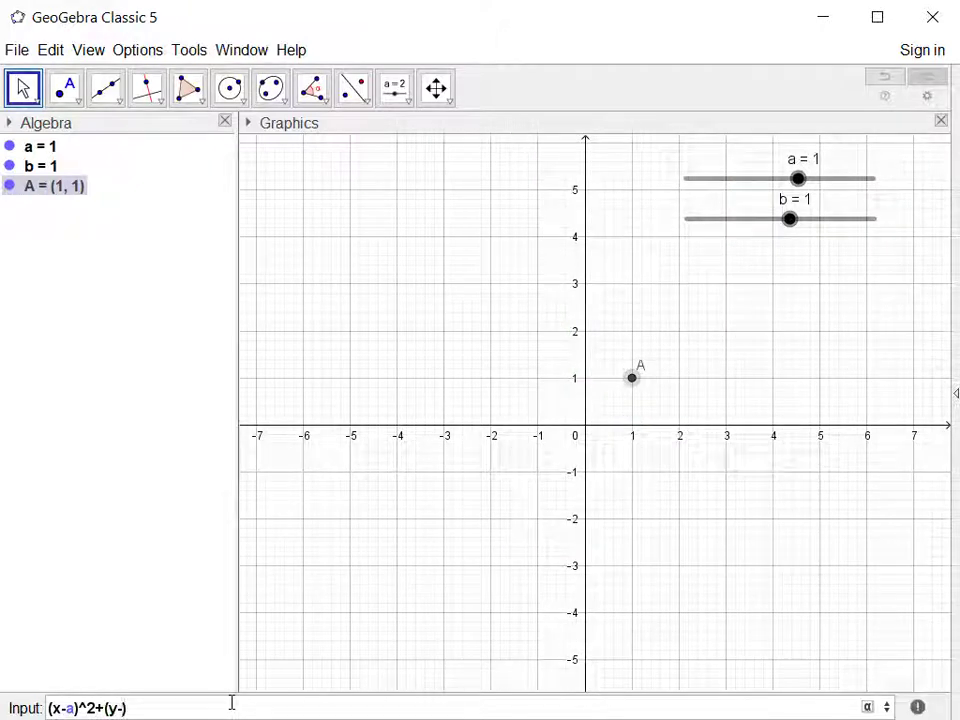
pyautogui.write('b)')
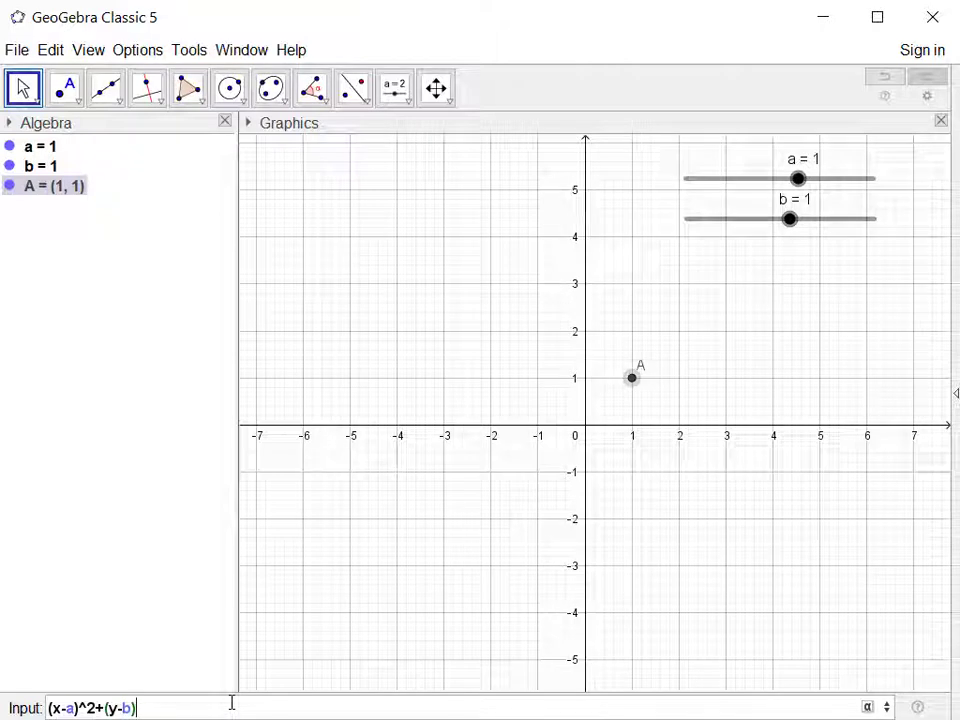
pyautogui.write('^2')
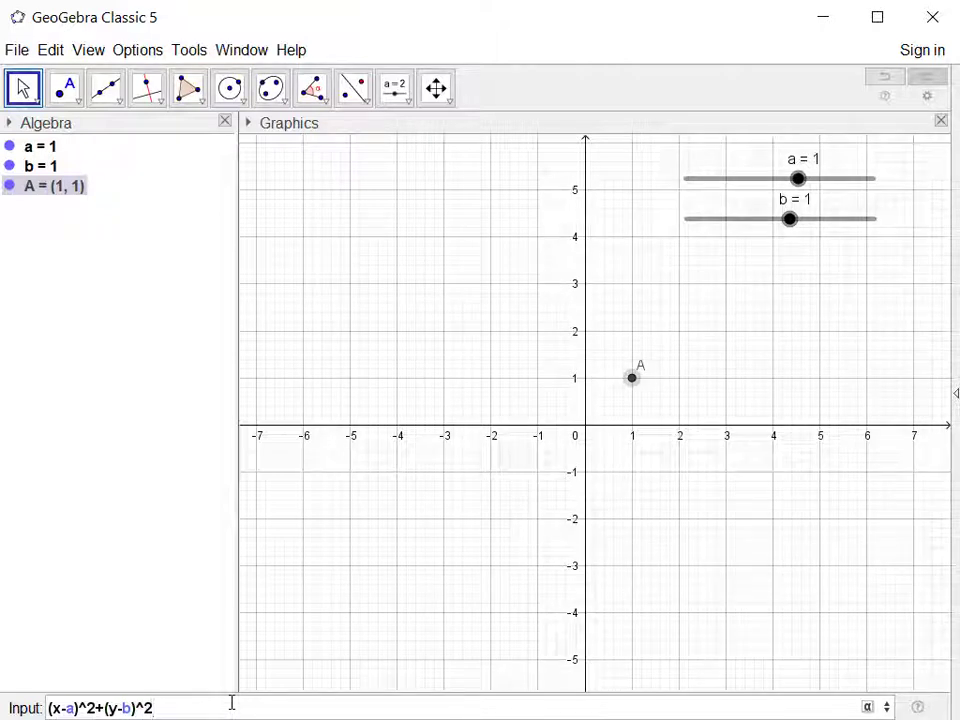
pyautogui.write('=25')
pyautogui.press('Return')
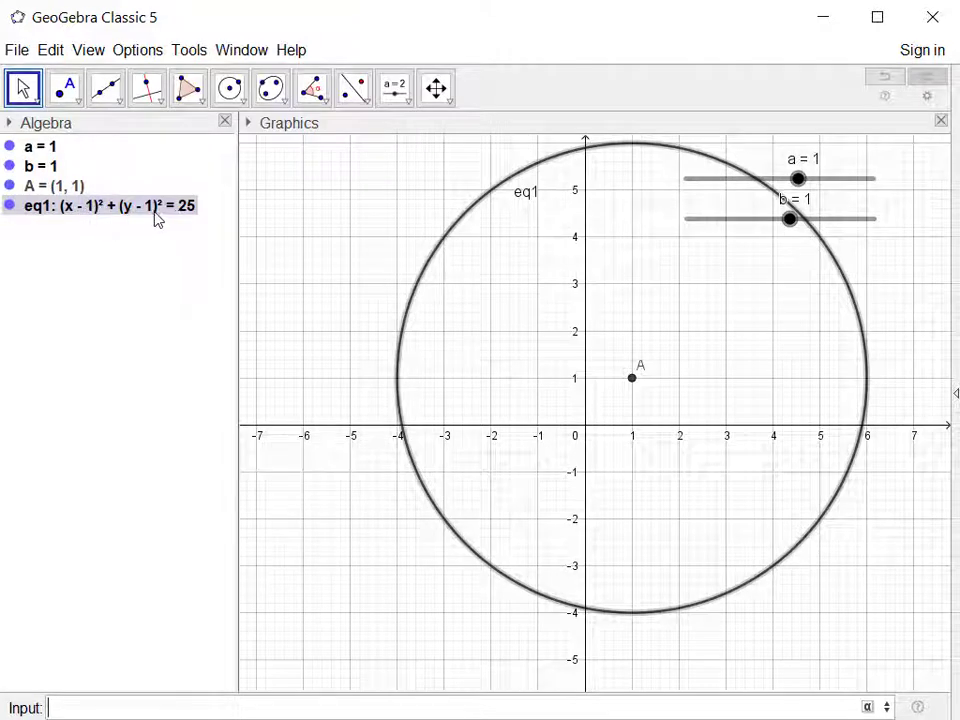
# Shift the circle with the sliders, ending at a = 2.8 and b = -7.1, and fit the whole circle in view.
pyautogui.click(22, 89)
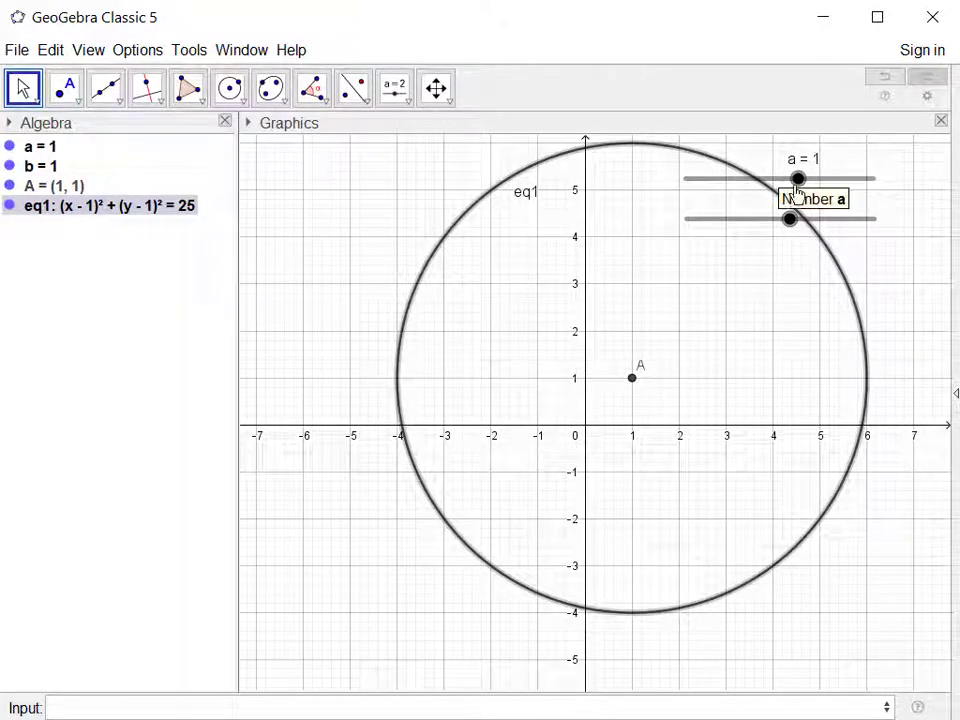
pyautogui.moveTo(797, 190); pyautogui.dragTo(726, 261)
pyautogui.moveTo(759, 186); pyautogui.dragTo(836, 201)
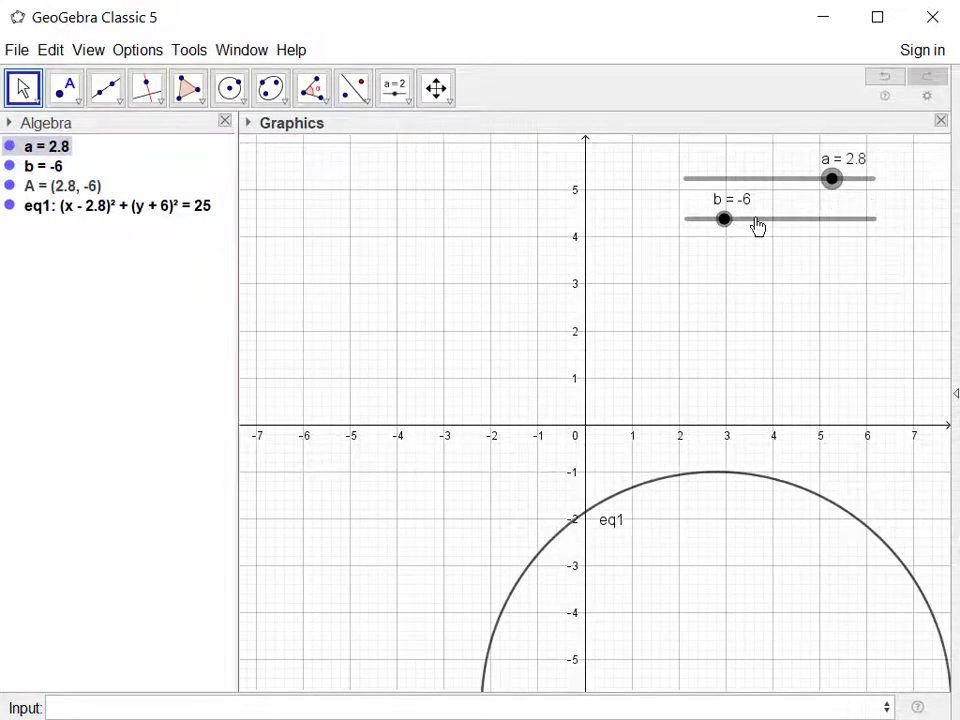
pyautogui.moveTo(728, 225)
pyautogui.mouseDown()
pyautogui.moveTo(752, 224)
pyautogui.moveTo(713, 219)
pyautogui.mouseUp()
pyautogui.scroll(-4, 736, 378)
pyautogui.scroll(-3, 736, 378)
pyautogui.scroll(-1, 759, 266)
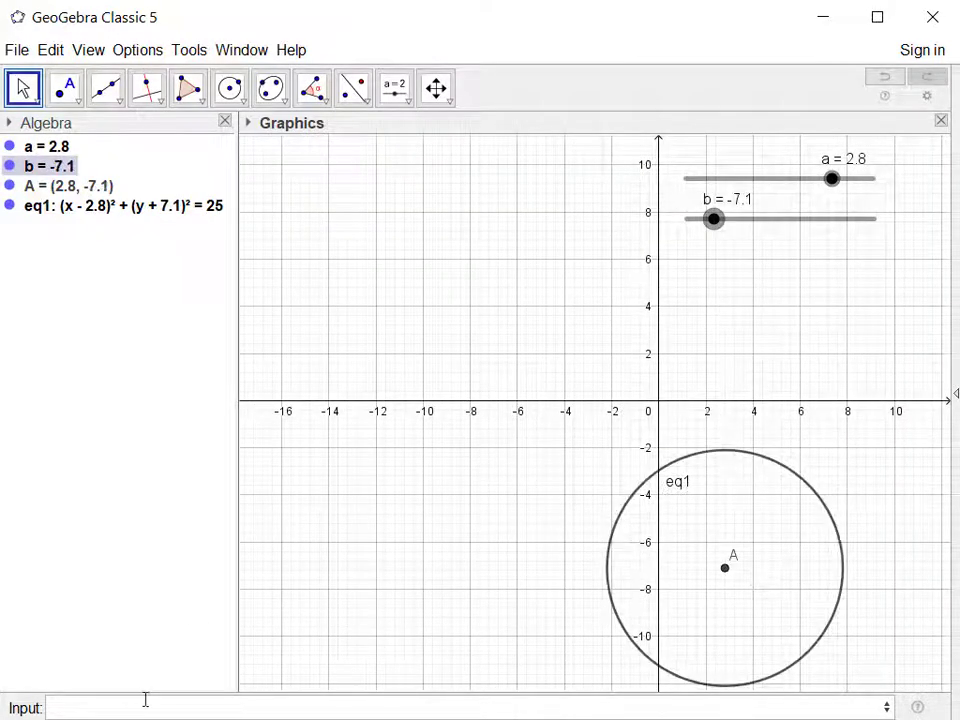
# Plot the parabola y=x^2.
pyautogui.write('y=x^2')
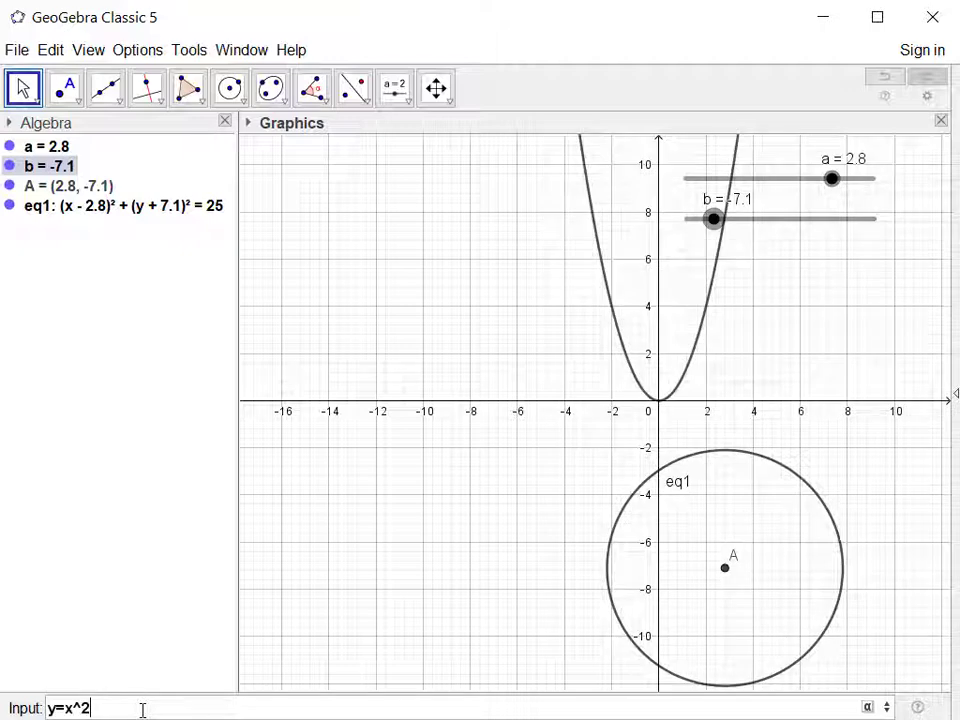
pyautogui.press('Return')
pyautogui.press('Escape')
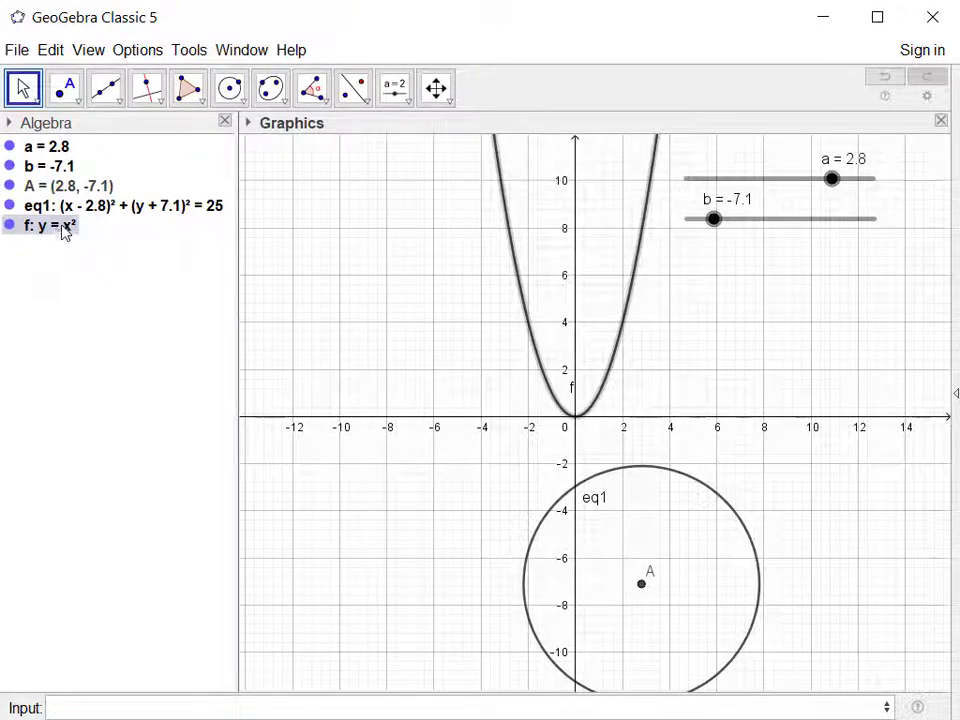
# Redefine the parabola as (y-b) = (x-a)², and move the sliders to a = 2.8 and b = -1.4.
pyautogui.doubleClick(57, 231)
pyautogui.click(79, 227)
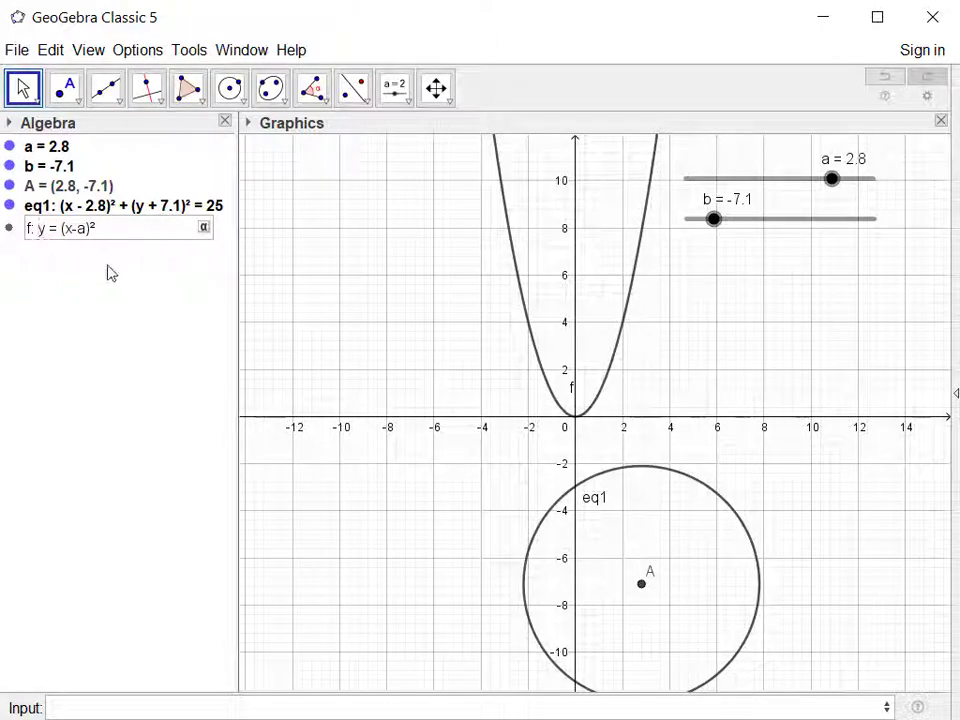
pyautogui.write('(')
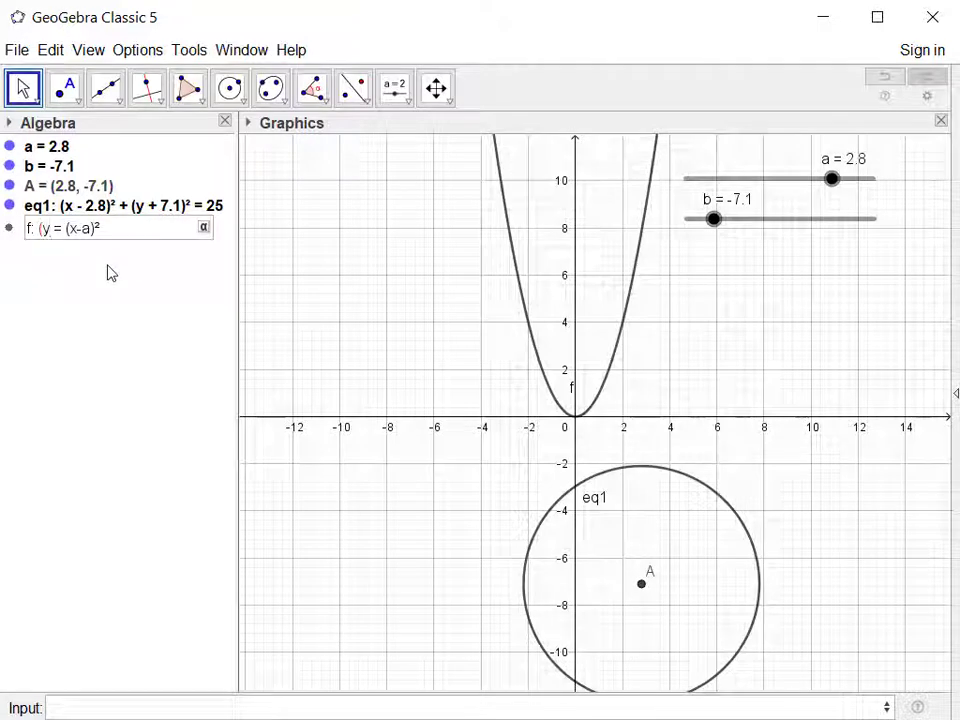
pyautogui.write('-b)')
pyautogui.press('Return')
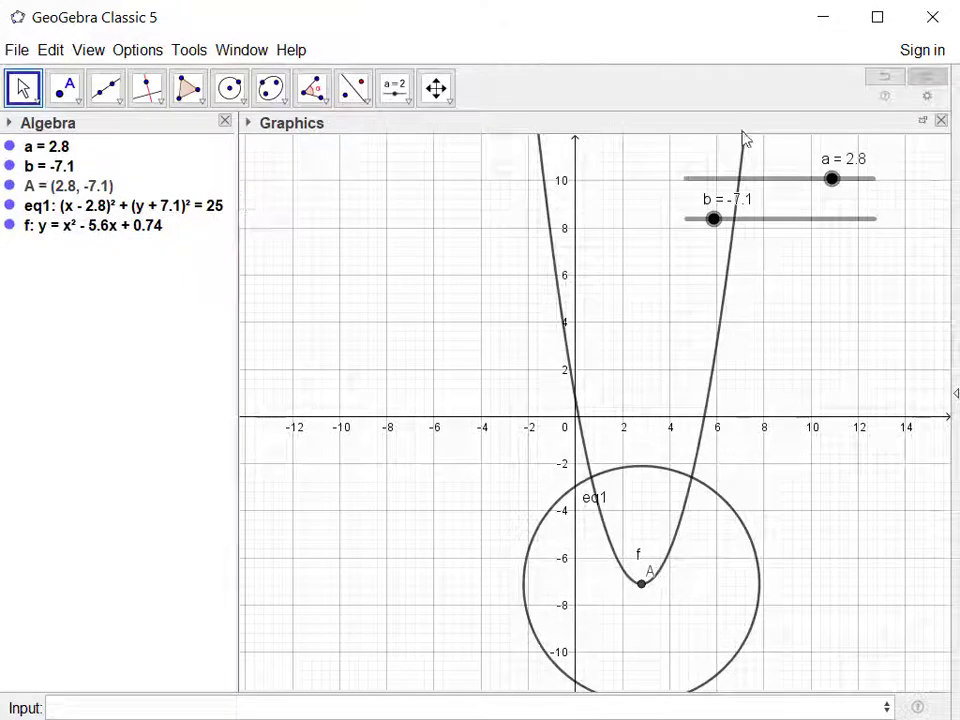
pyautogui.moveTo(834, 186); pyautogui.dragTo(754, 270)
pyautogui.moveTo(759, 179); pyautogui.dragTo(831, 180)
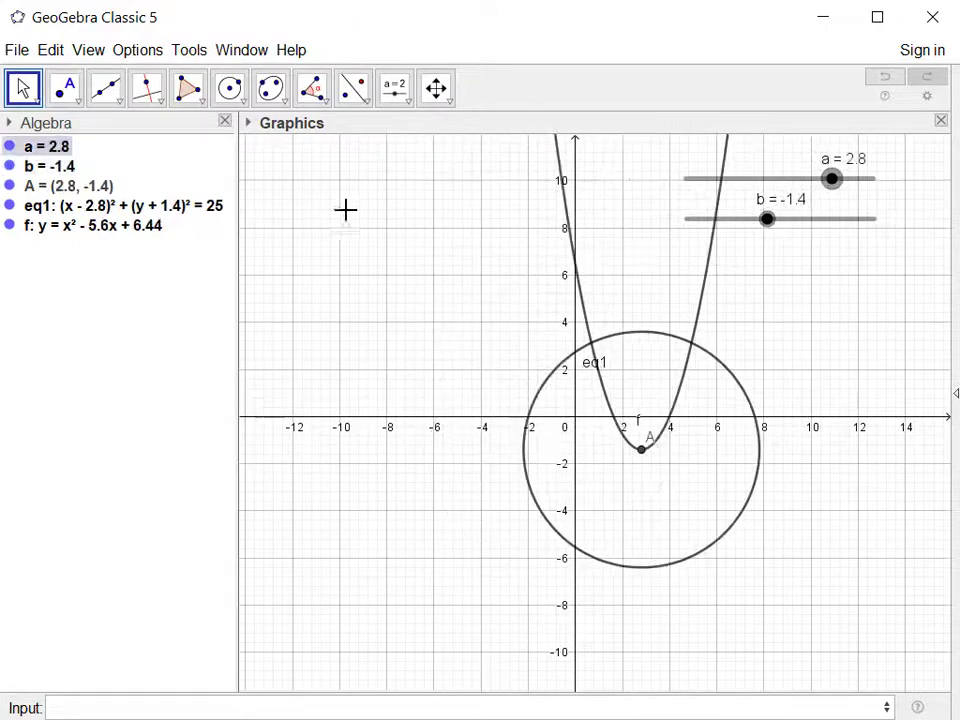
# Plot the sine curve y=sin(x), and move slider b to 6.5.
pyautogui.click(237, 707)
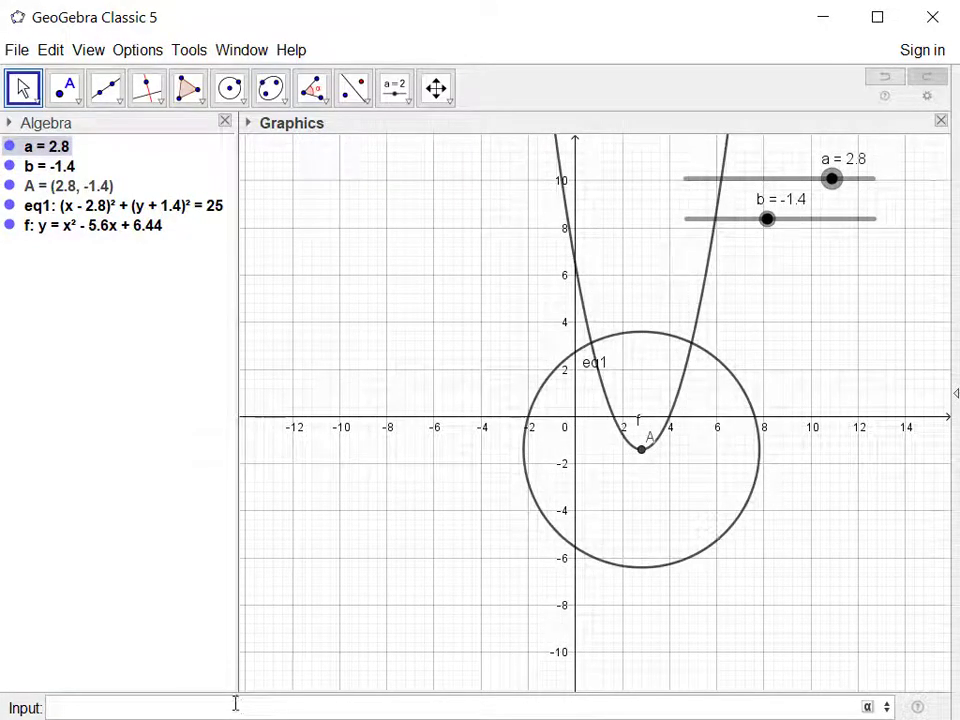
pyautogui.write('y=sin')
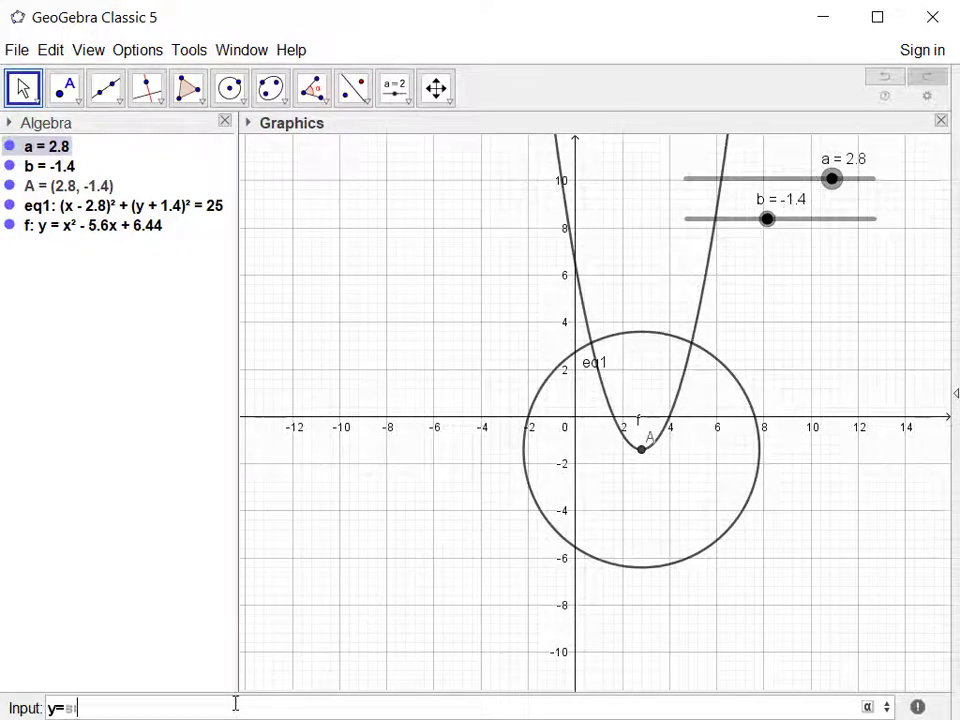
pyautogui.write('(x)')
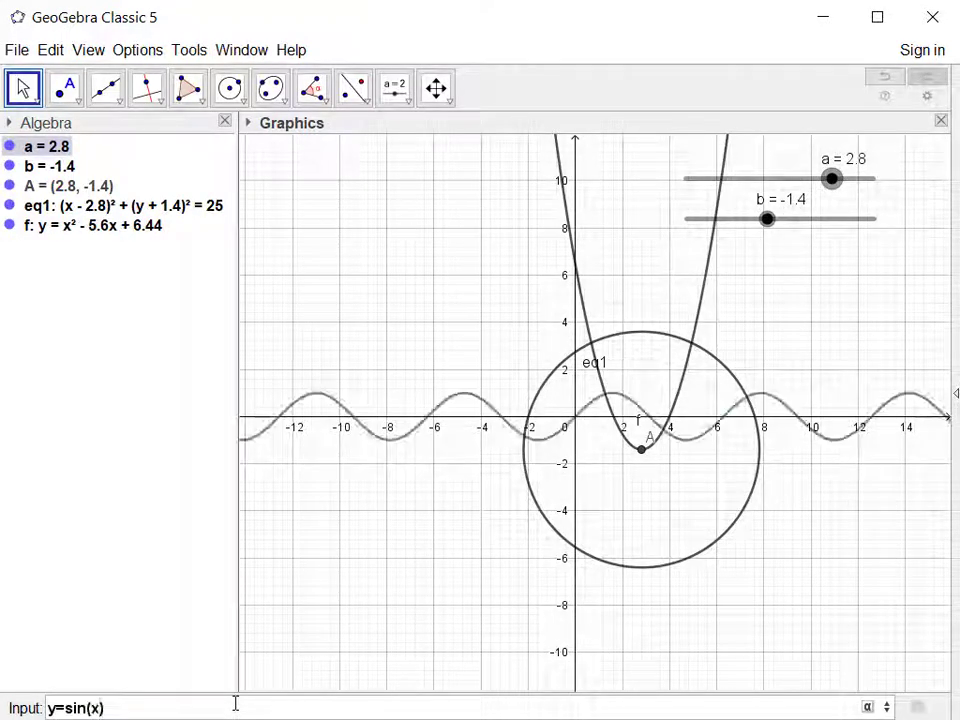
pyautogui.press('Return')
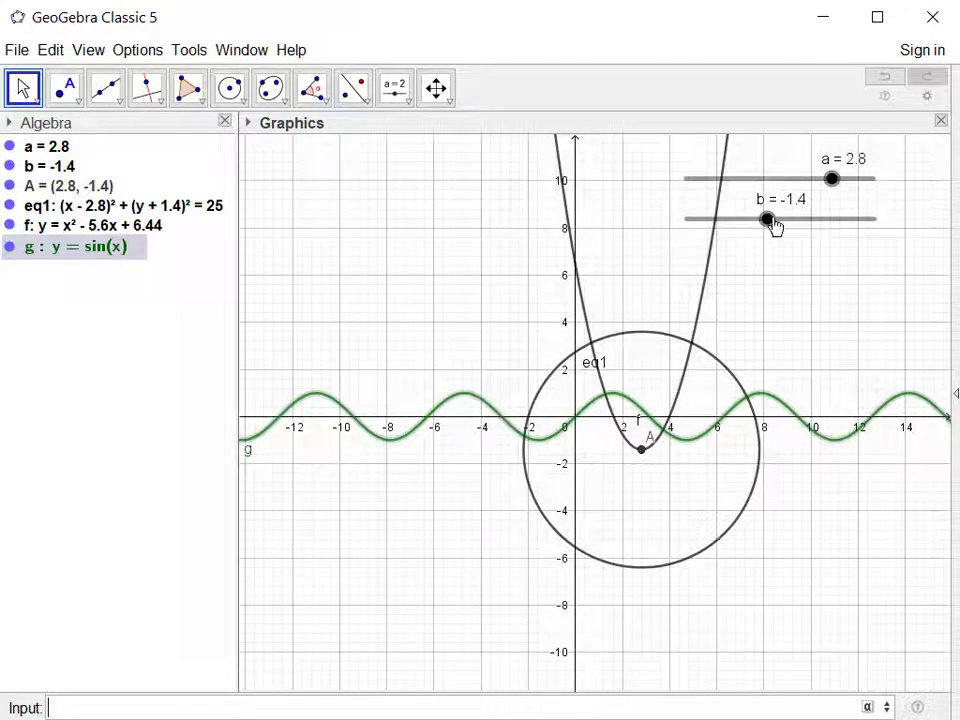
pyautogui.moveTo(767, 219); pyautogui.dragTo(841, 219)
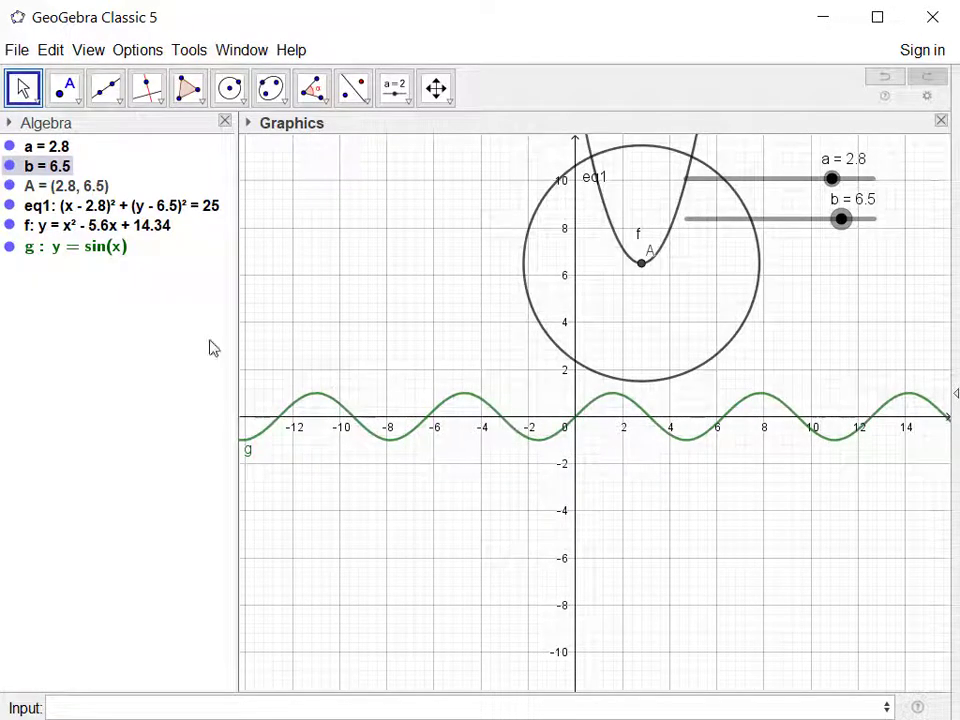
# Redefine the sine curve as (y-b) = sin(x-a) so that it follows the slider-controlled point.
pyautogui.click(86, 247)
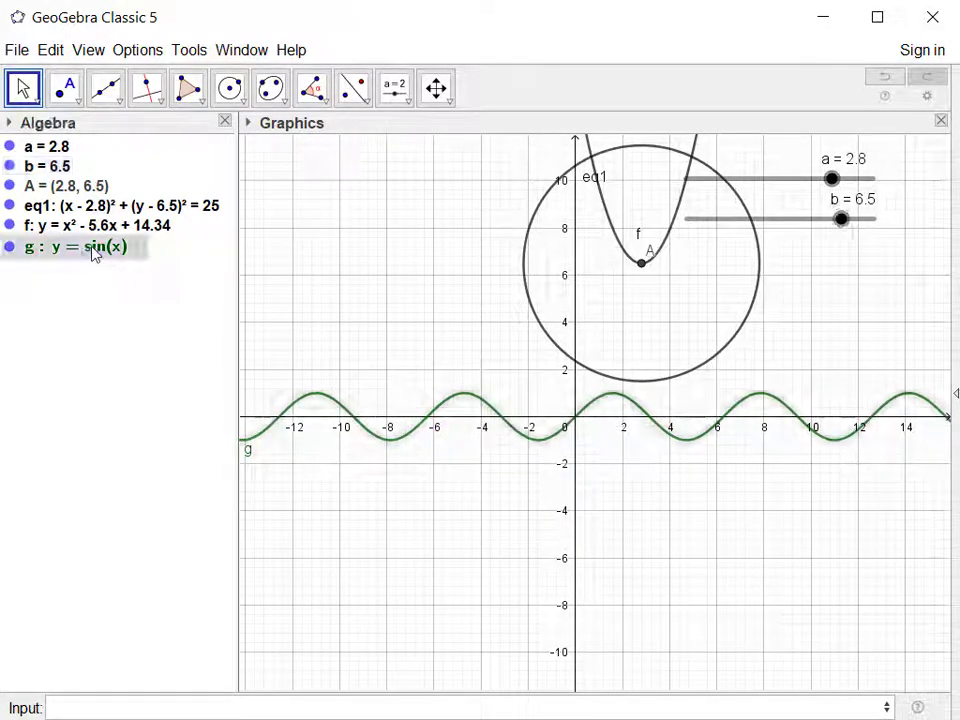
pyautogui.click(126, 259)
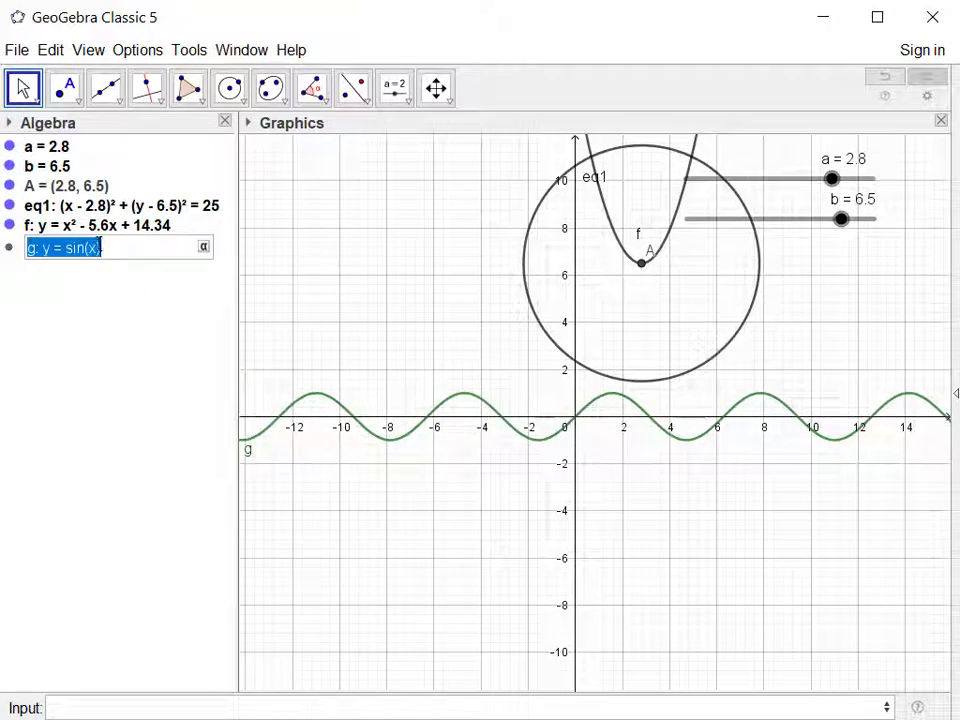
pyautogui.click(97, 247)
pyautogui.write('-')
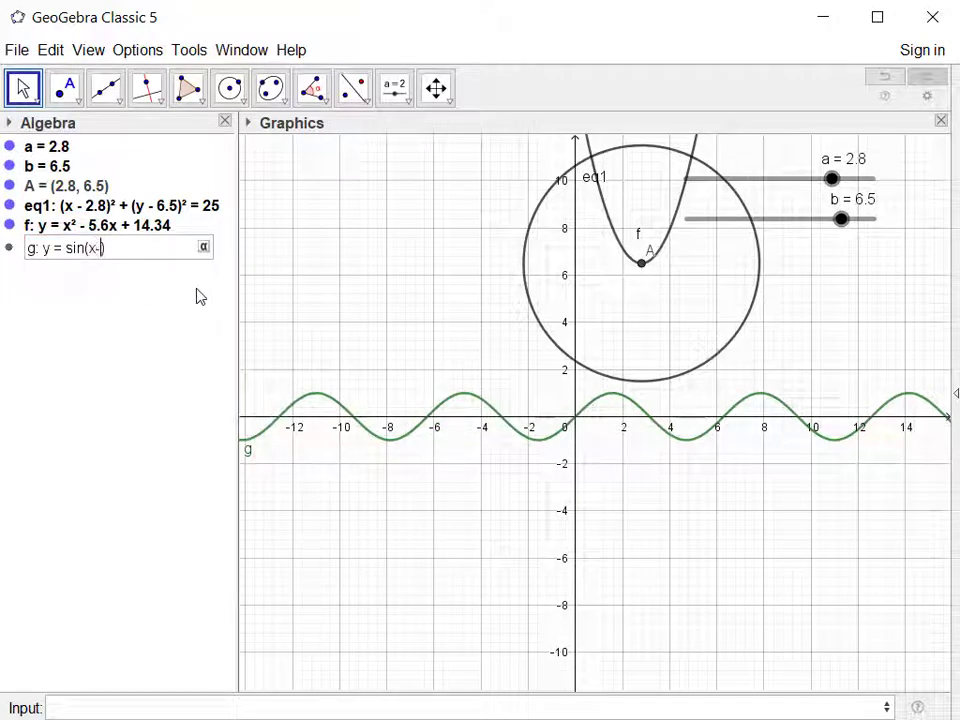
pyautogui.write('a')
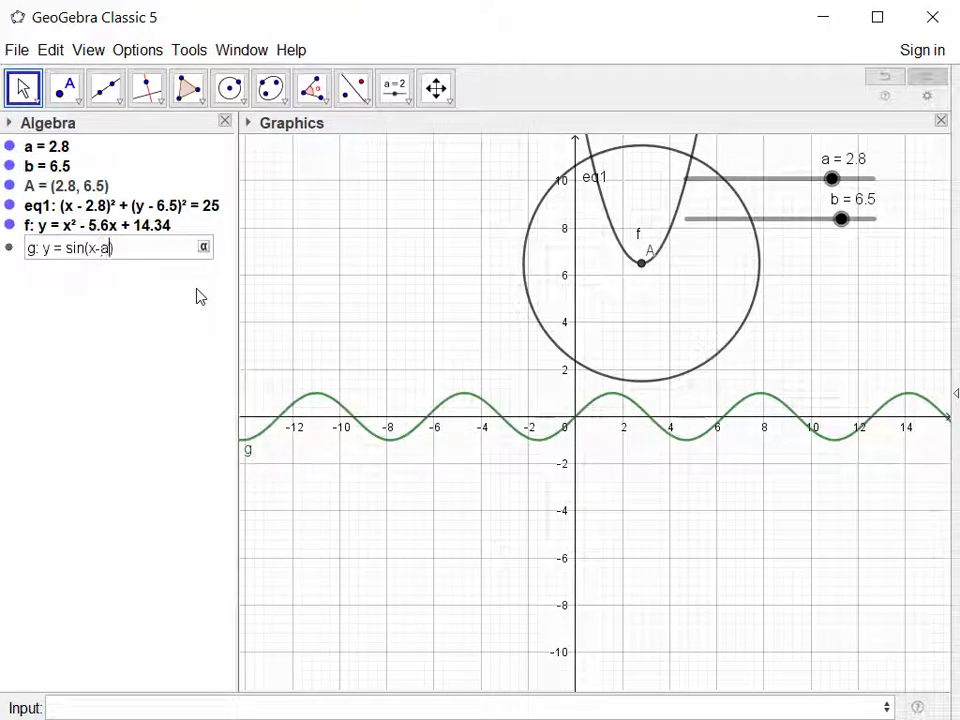
pyautogui.click(46, 256)
pyautogui.write('(y')
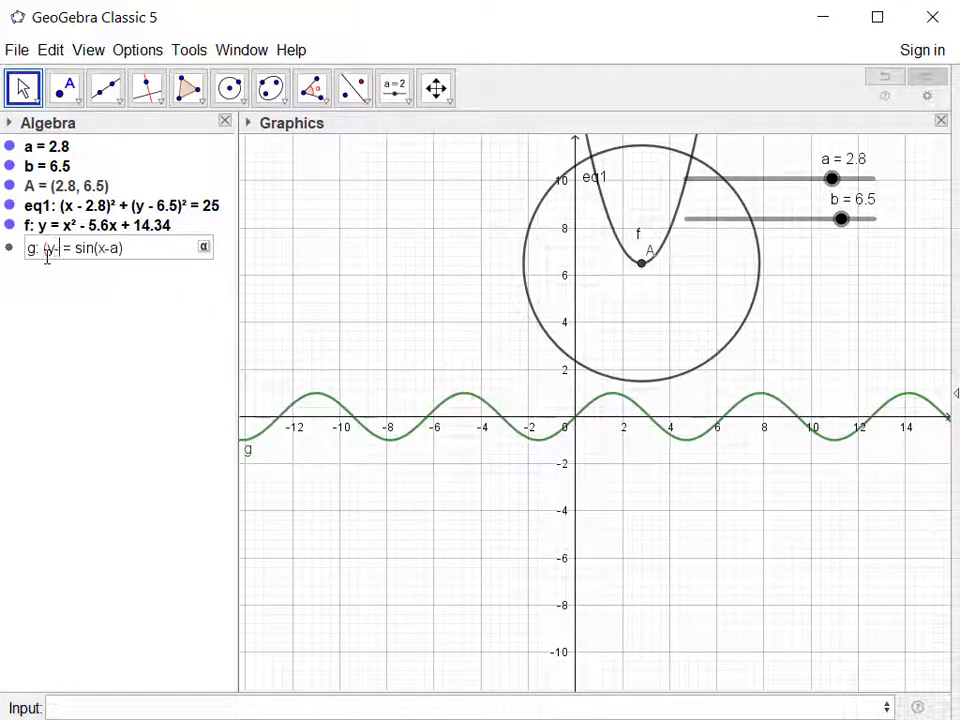
pyautogui.write('-b)')
pyautogui.press('Return')
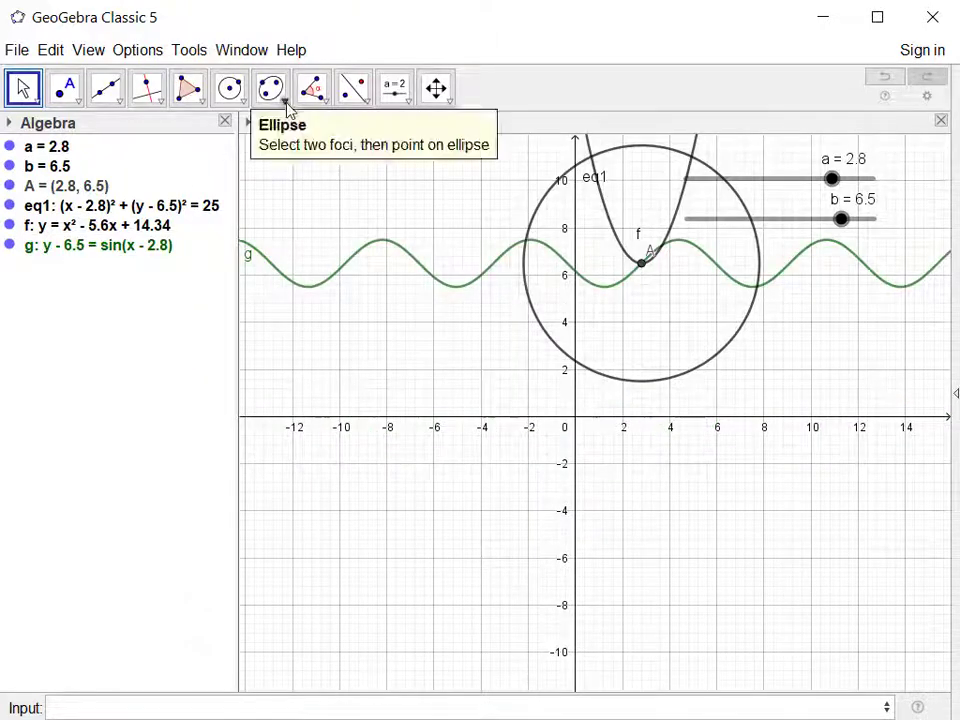
# Move the sliders to a = -3.3 and b = 3.2, and hide the circle, the parabola and the sine curve.
pyautogui.moveTo(832, 180); pyautogui.dragTo(784, 184)
pyautogui.moveTo(843, 222); pyautogui.dragTo(789, 270)
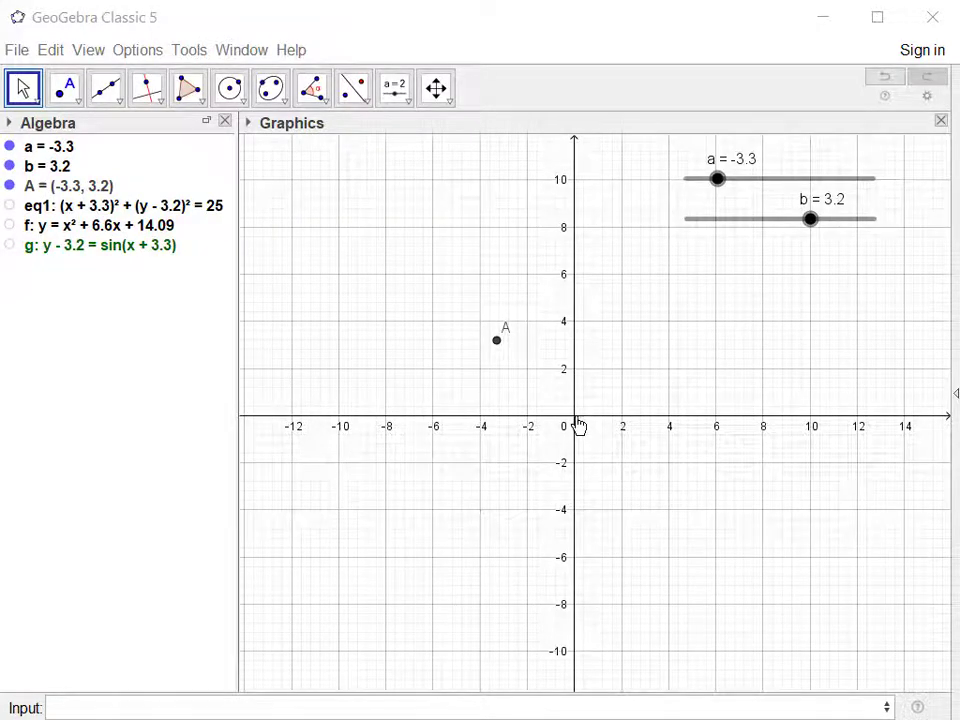
# Plot the line y=mx with a new slider for m, placed beneath slider b and set to 0.8.
pyautogui.click(194, 707)
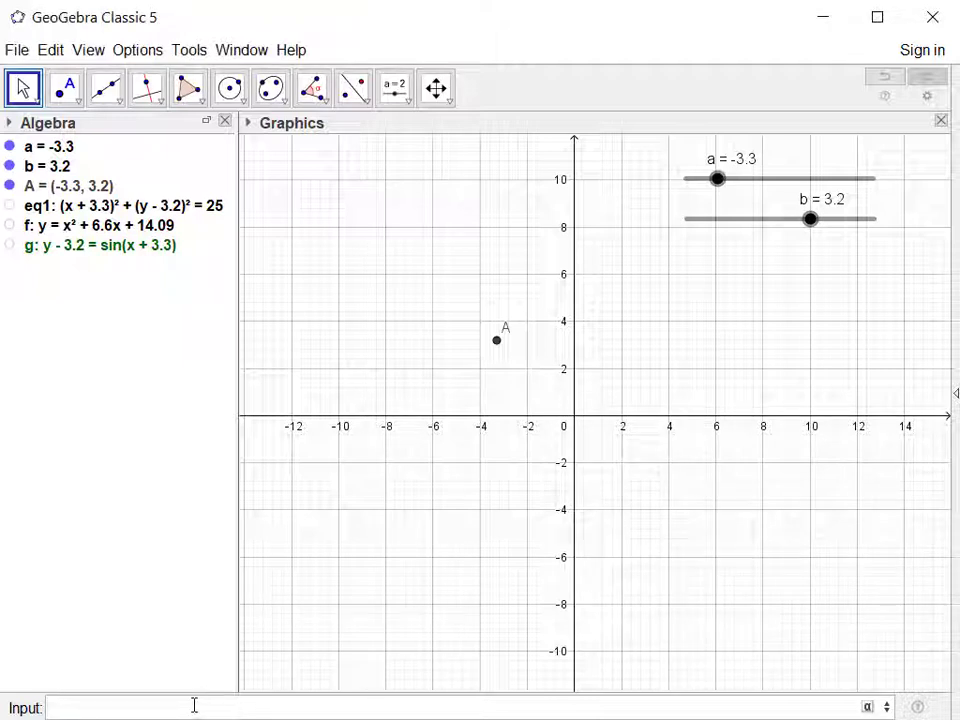
pyautogui.write('y=m')
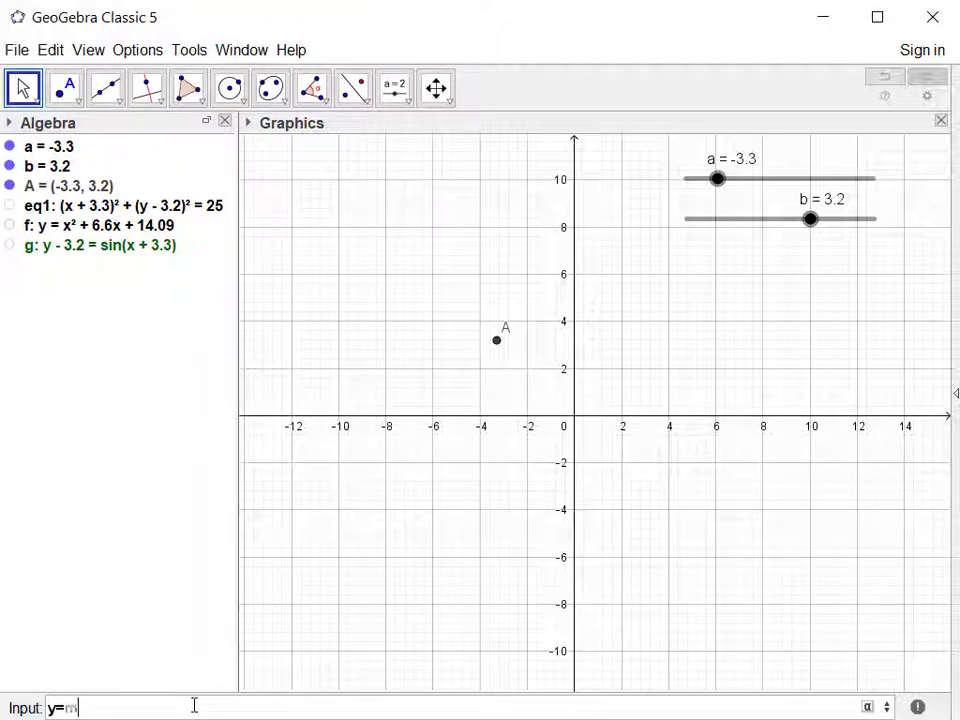
pyautogui.write('x')
pyautogui.press('Return')
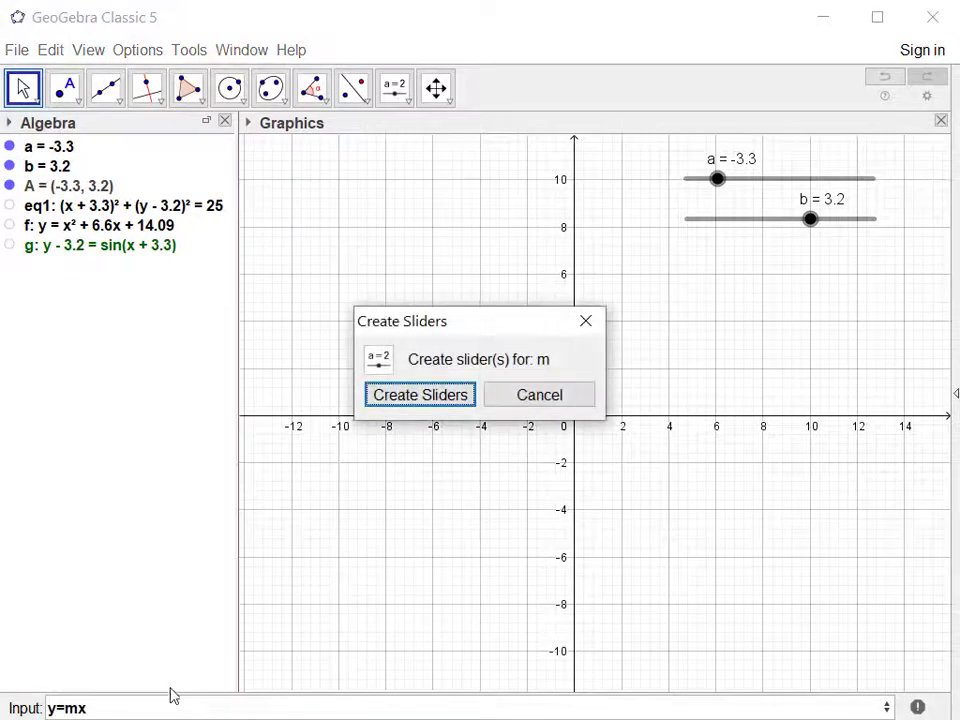
pyautogui.click(399, 399)
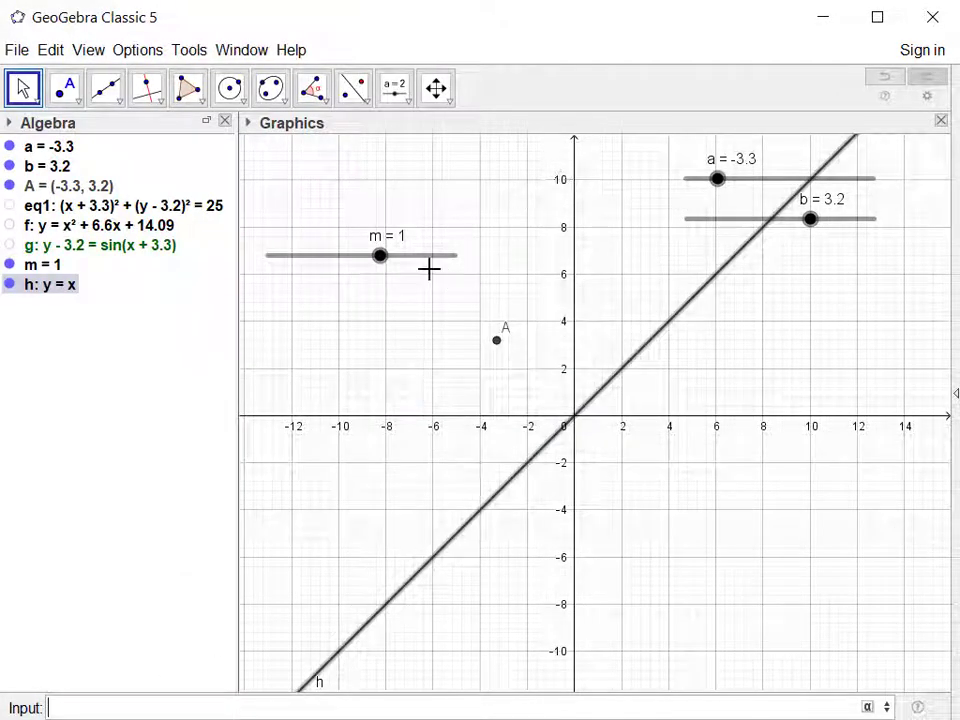
pyautogui.moveTo(425, 258); pyautogui.dragTo(807, 268)
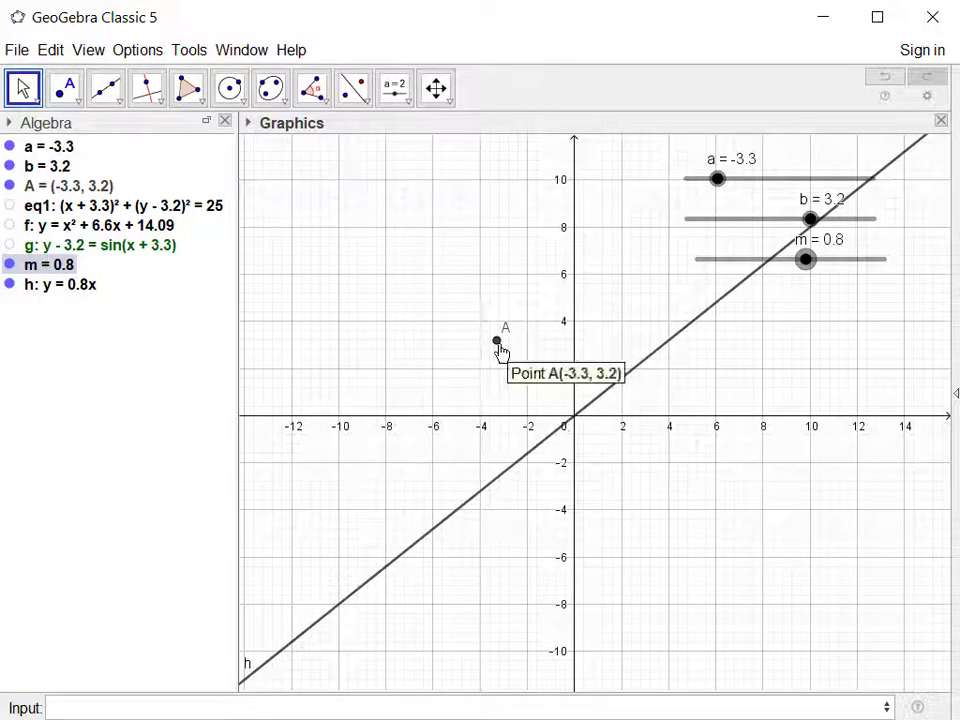
# Redefine the line as (y-b) = m (x-a) so it passes through point A, and set slider m to 0.5.
pyautogui.click(592, 402)
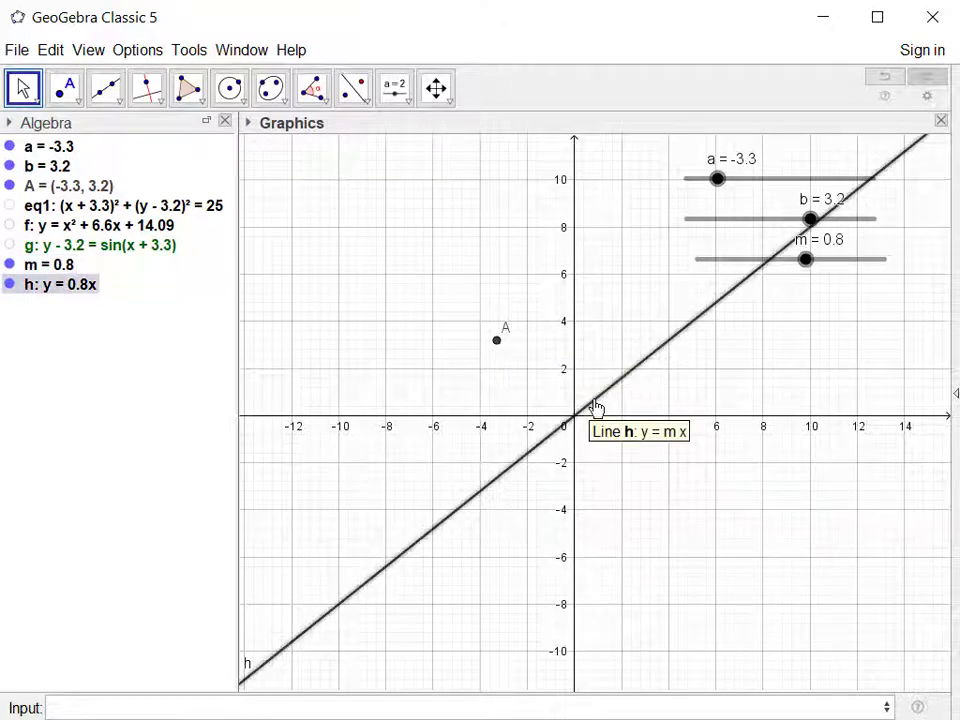
pyautogui.doubleClick(72, 285)
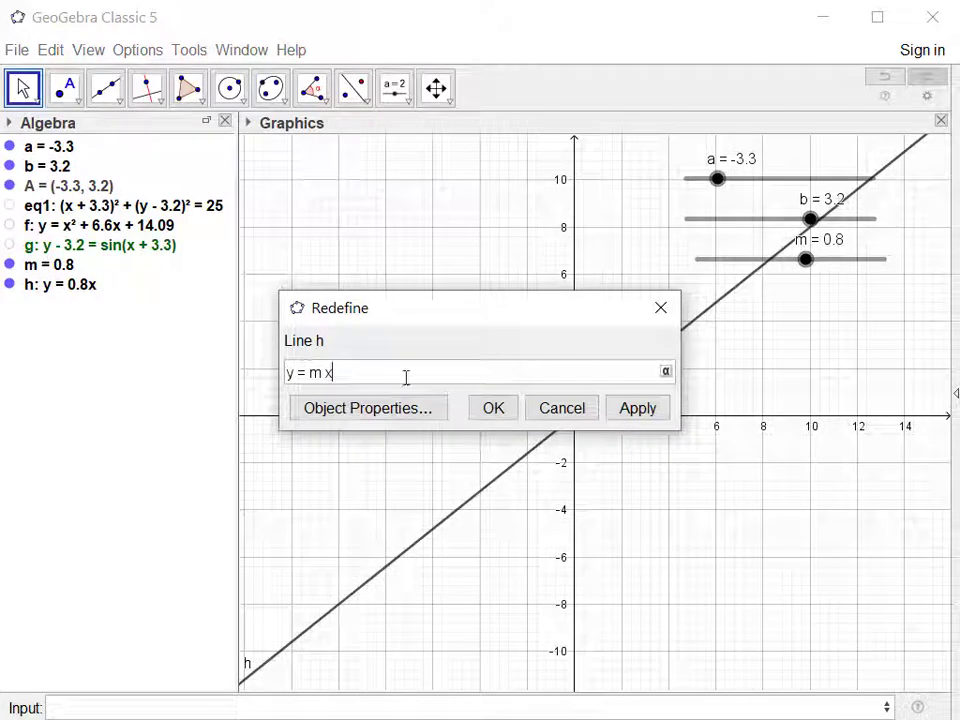
pyautogui.click(328, 374)
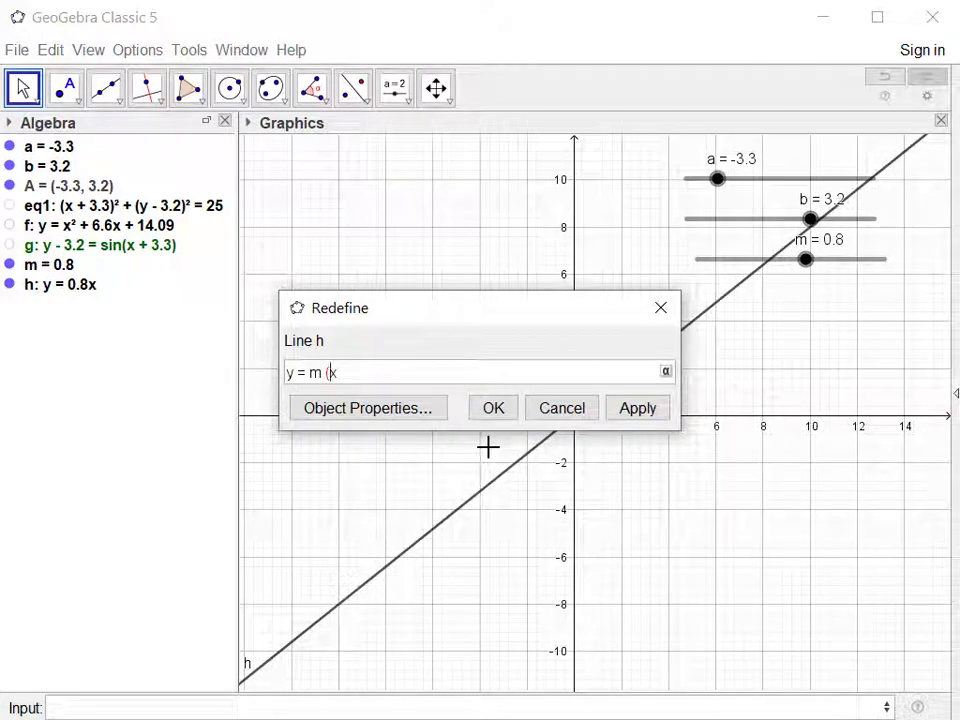
pyautogui.write('-a')
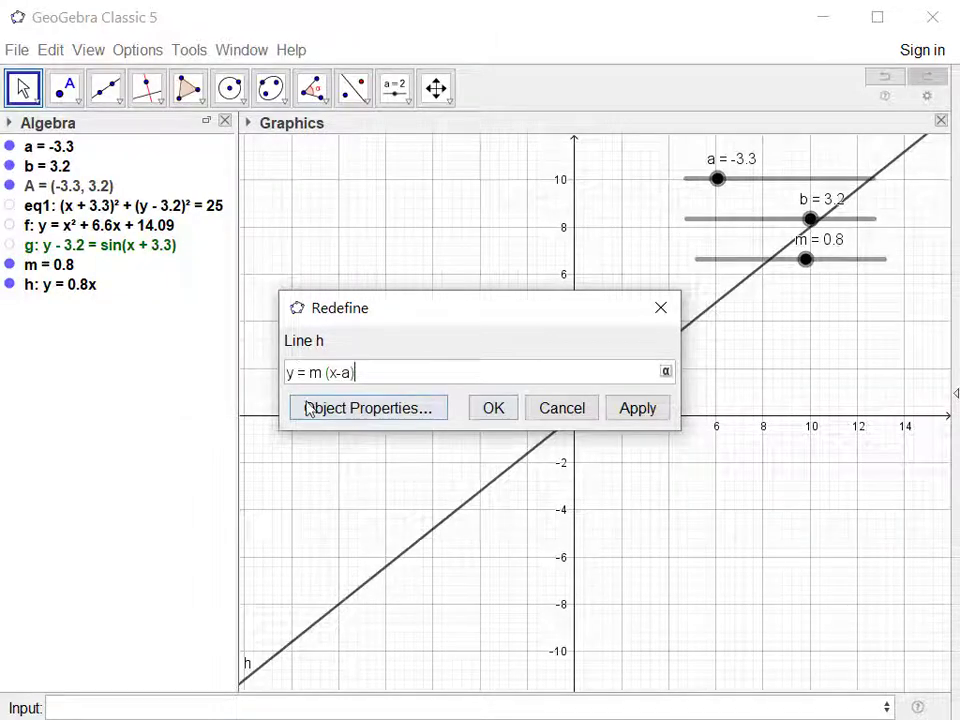
pyautogui.write(')')
pyautogui.click(285, 372)
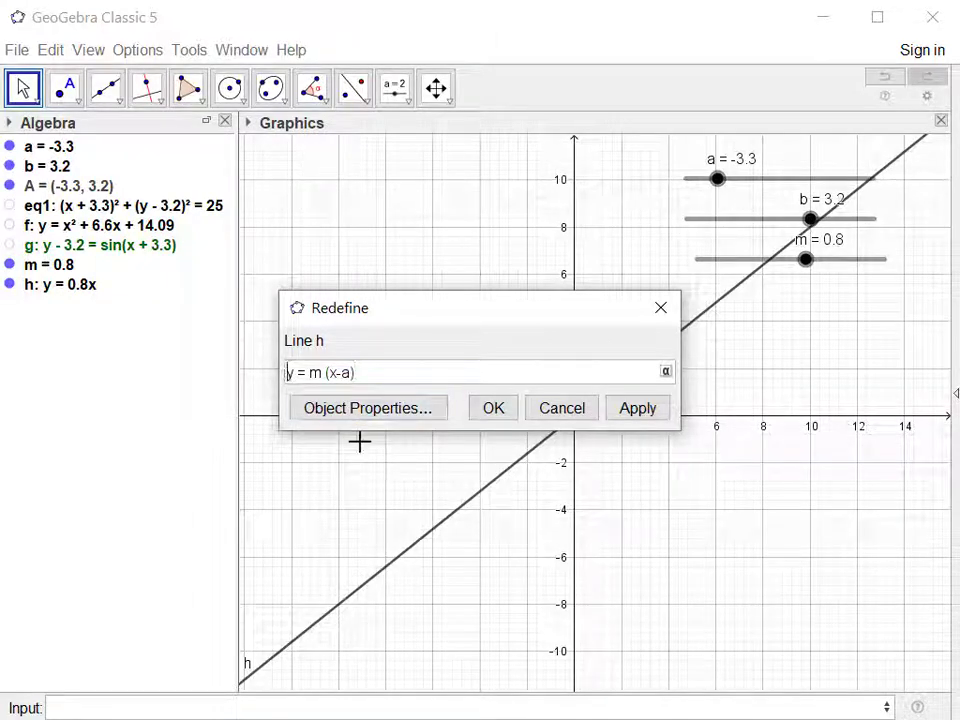
pyautogui.write('(y')
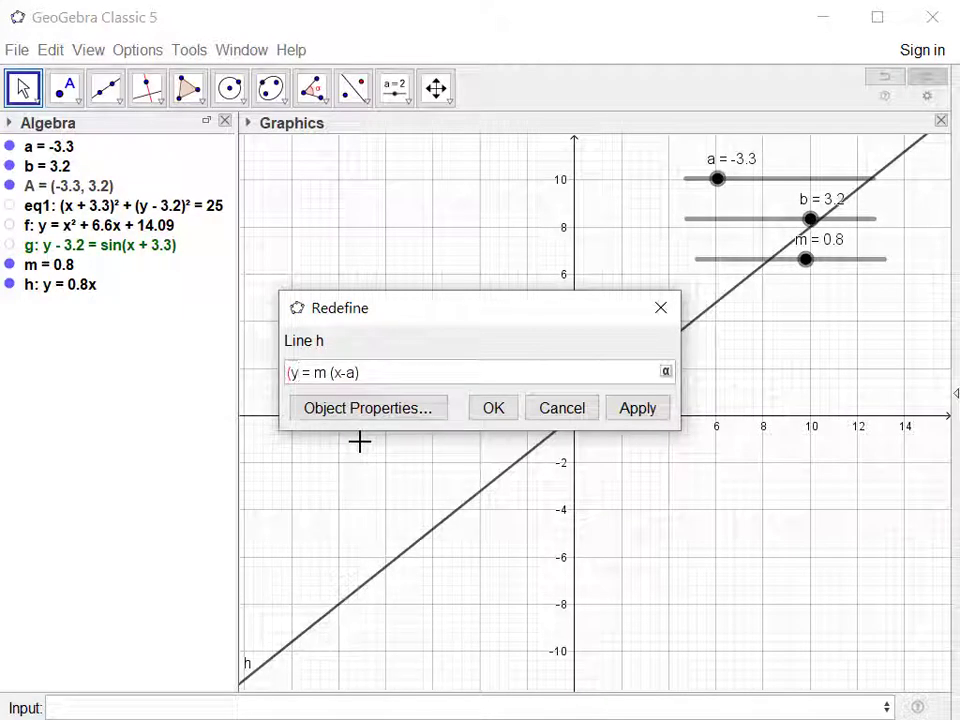
pyautogui.write('-b)')
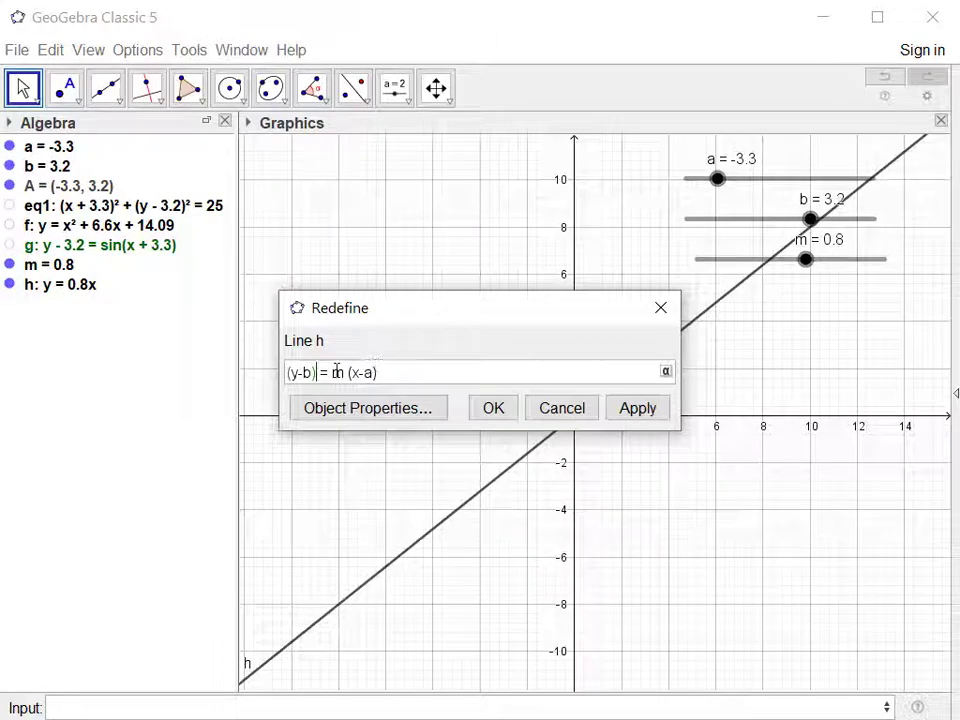
pyautogui.click(507, 414)
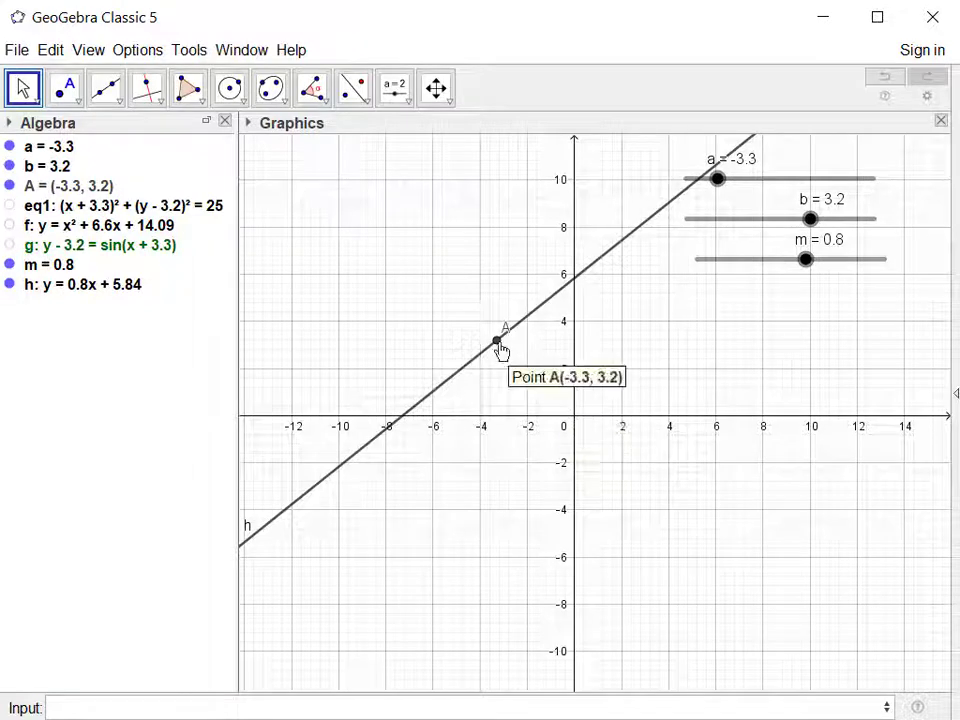
pyautogui.moveTo(806, 260)
pyautogui.mouseDown()
pyautogui.moveTo(763, 262)
pyautogui.moveTo(831, 266)
pyautogui.moveTo(731, 266)
pyautogui.moveTo(814, 272)
pyautogui.moveTo(791, 276)
pyautogui.moveTo(802, 276)
pyautogui.mouseUp()
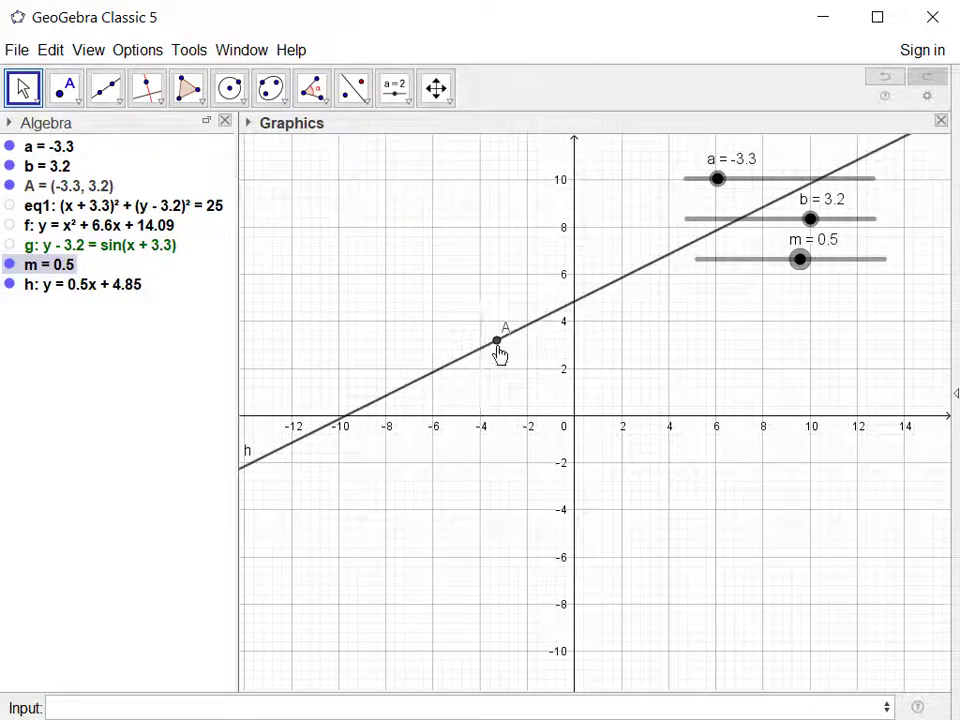
# Check the definition of line h and set slider m to 0.6.
pyautogui.doubleClick(95, 286)
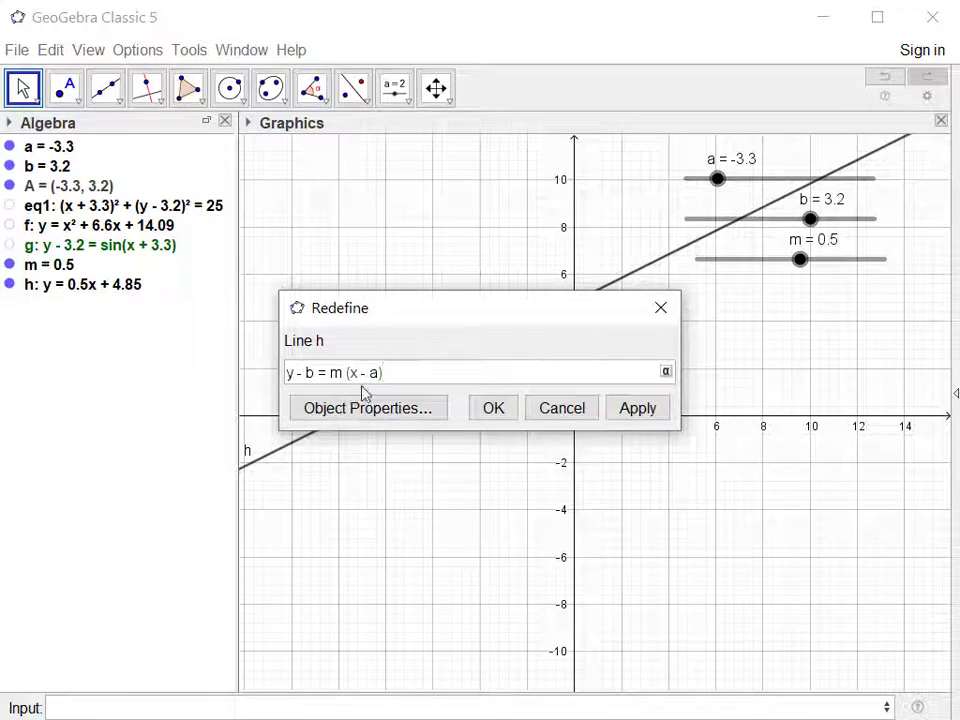
pyautogui.click(494, 412)
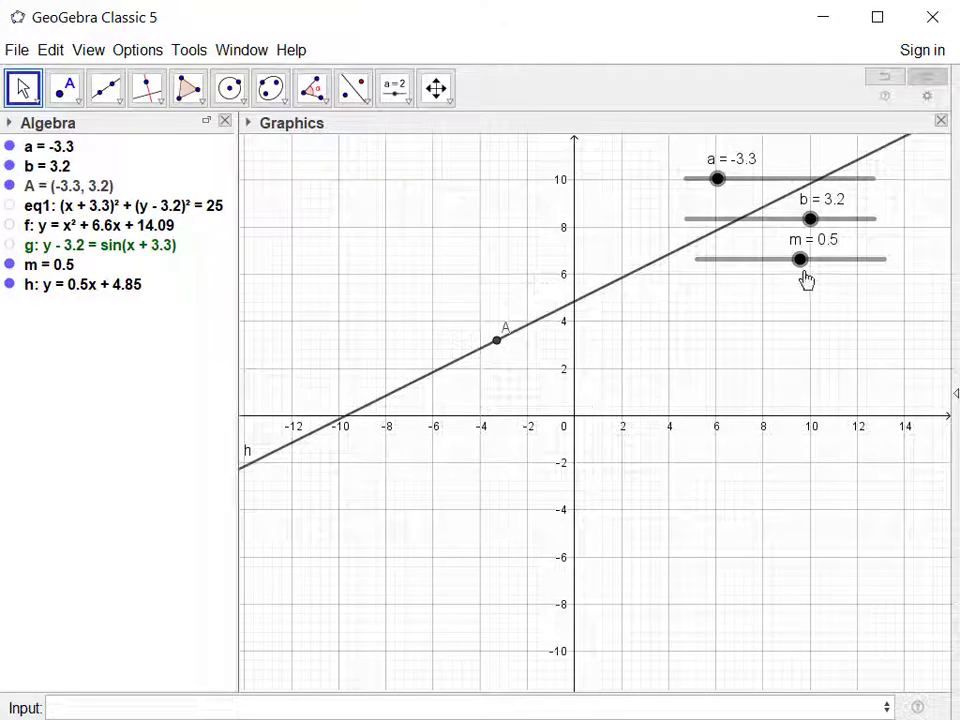
pyautogui.moveTo(801, 264)
pyautogui.mouseDown()
pyautogui.moveTo(757, 270)
pyautogui.moveTo(834, 272)
pyautogui.moveTo(739, 276)
pyautogui.moveTo(805, 282)
pyautogui.mouseUp()
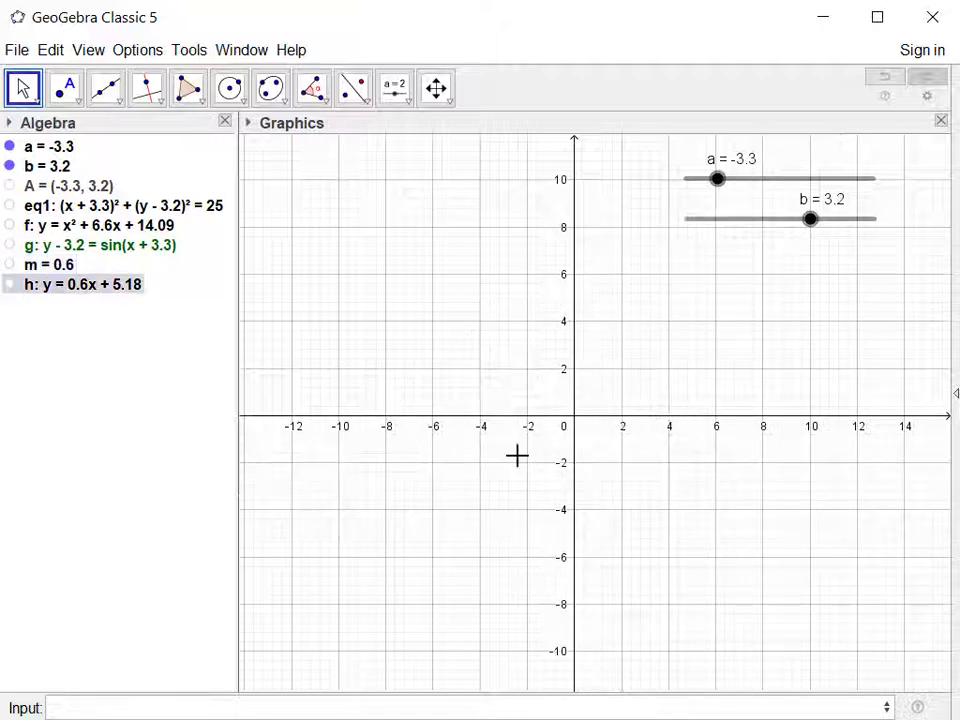
# Plot a new sine curve with the equation y=sin(x).
pyautogui.click(204, 705)
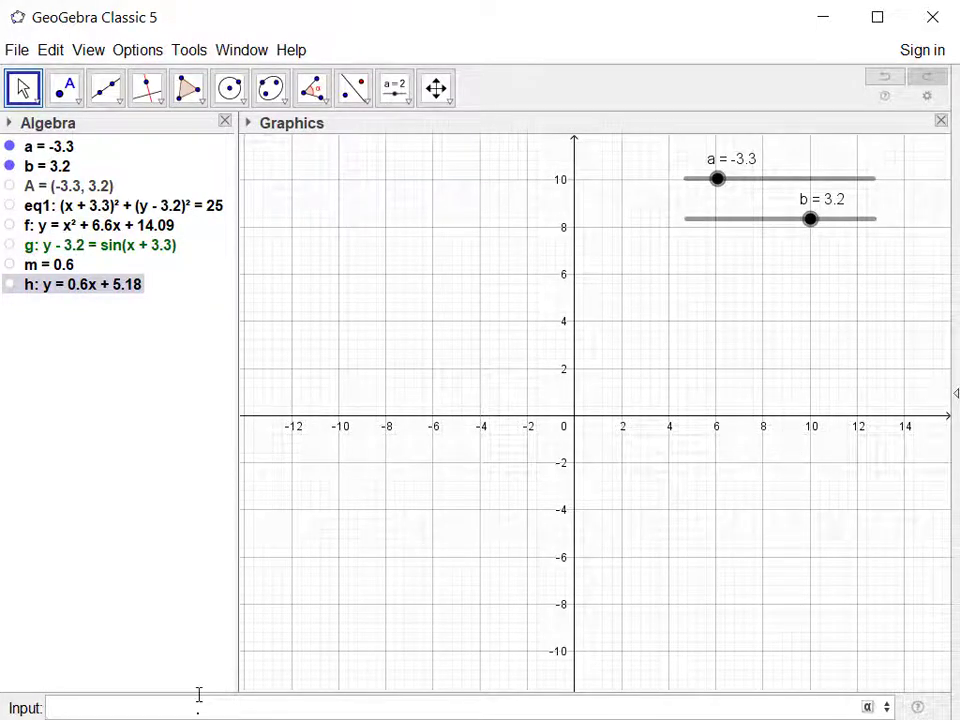
pyautogui.write('y = sin')
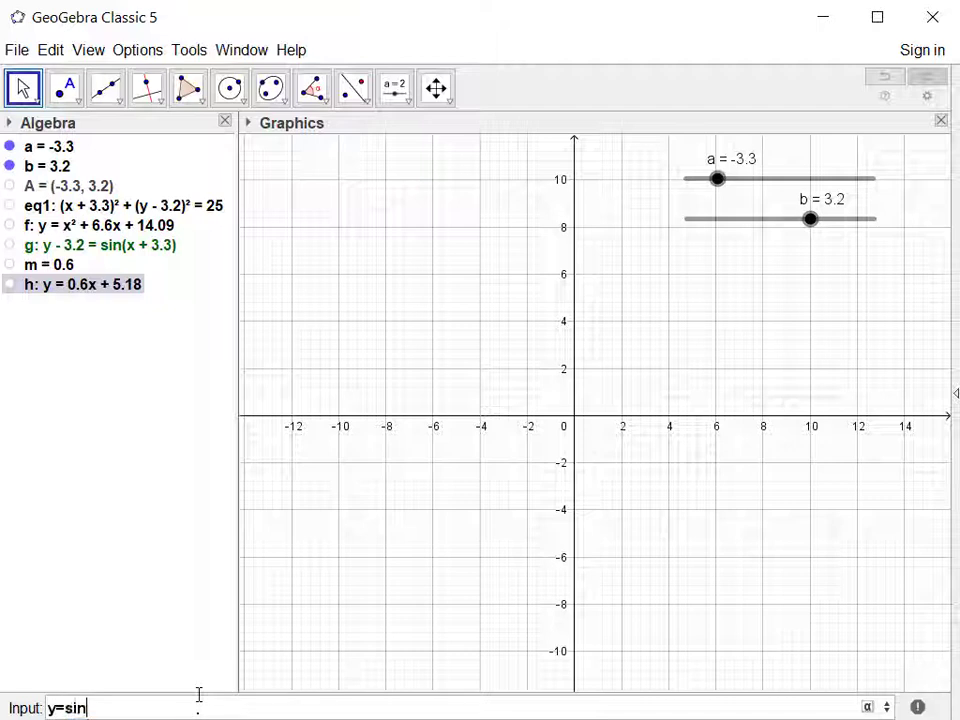
pyautogui.write('(x')
pyautogui.press('Return')
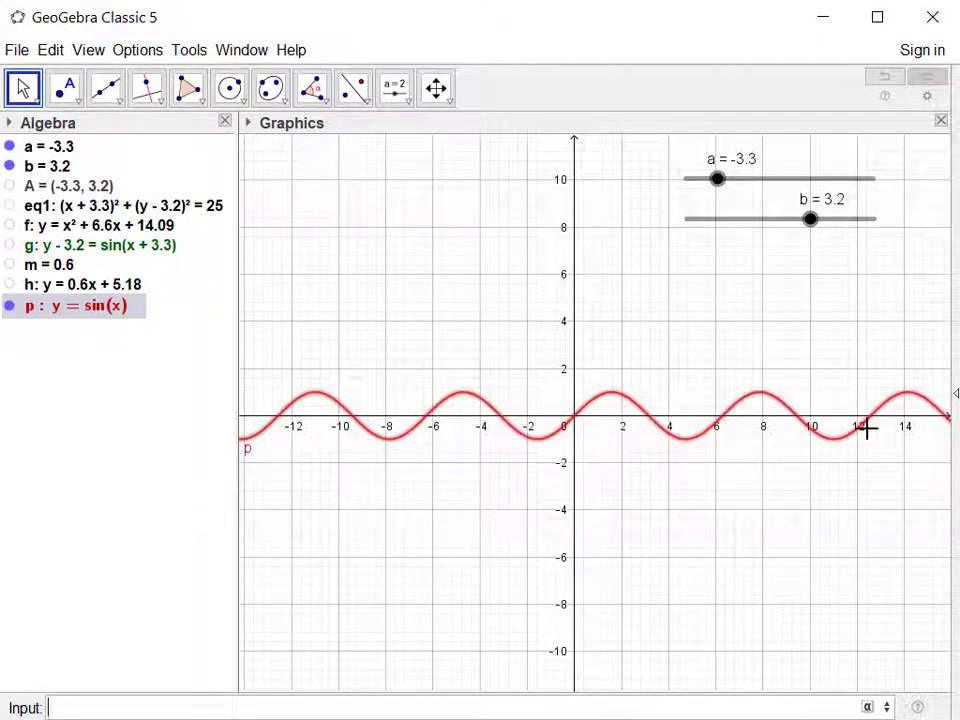
# Create a number slider named t in the lower part of the graph, with minimum 0 and maximum 700.
pyautogui.click(394, 90)
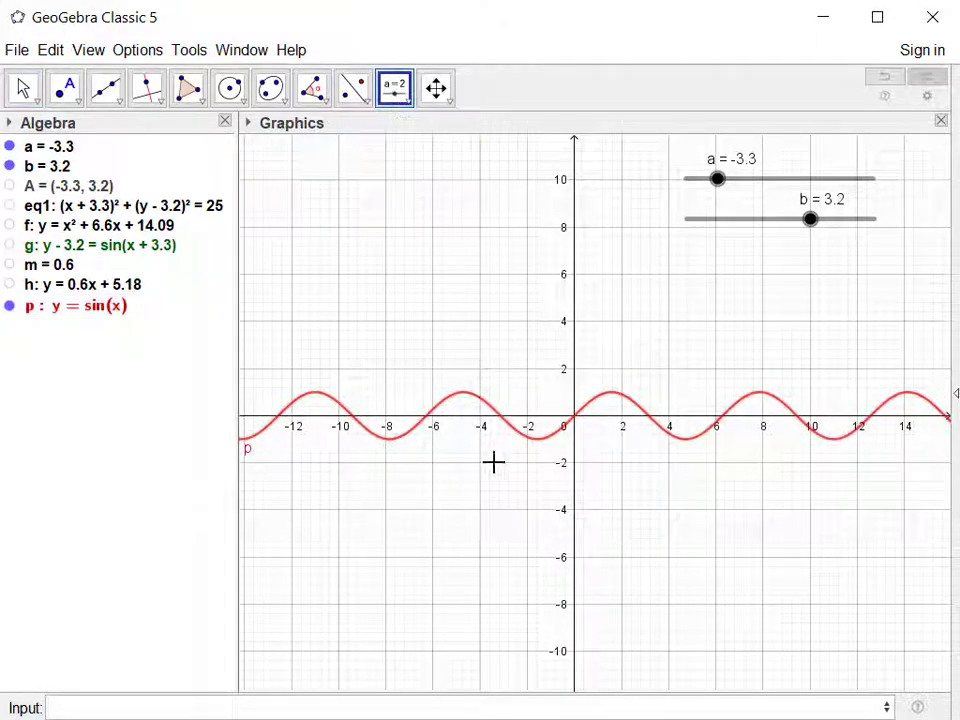
pyautogui.click(561, 633)
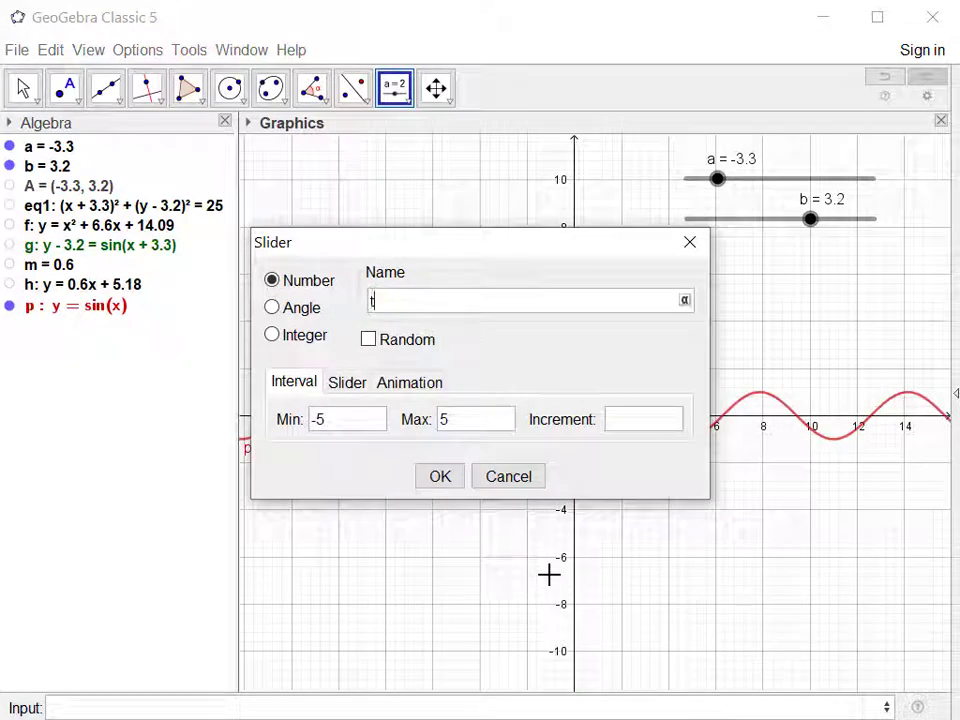
pyautogui.moveTo(360, 428); pyautogui.dragTo(295, 430)
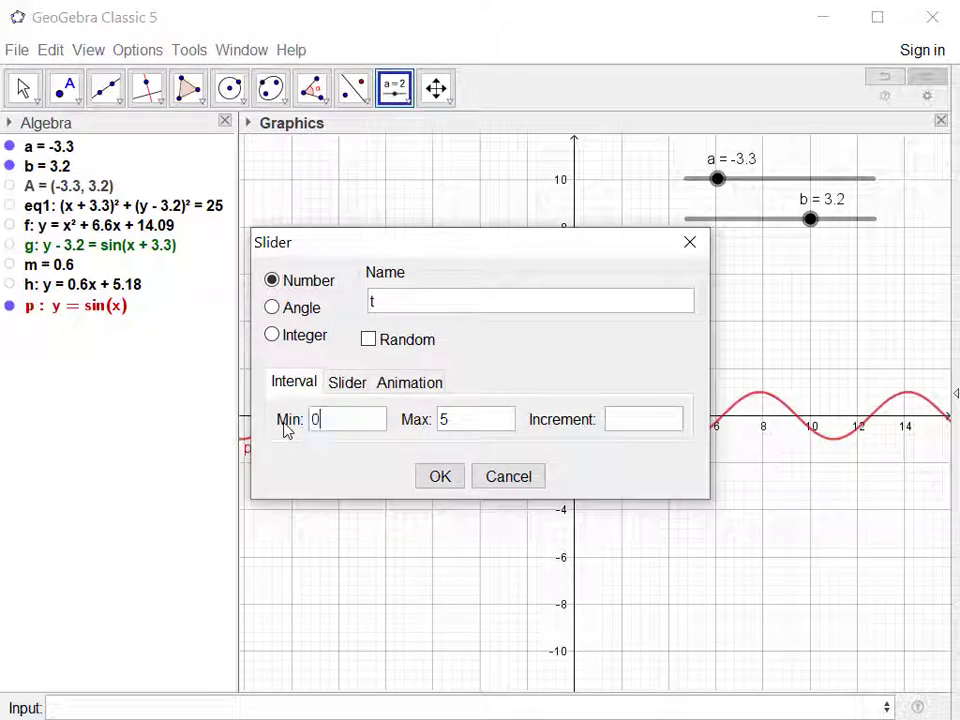
pyautogui.moveTo(475, 425); pyautogui.dragTo(408, 442)
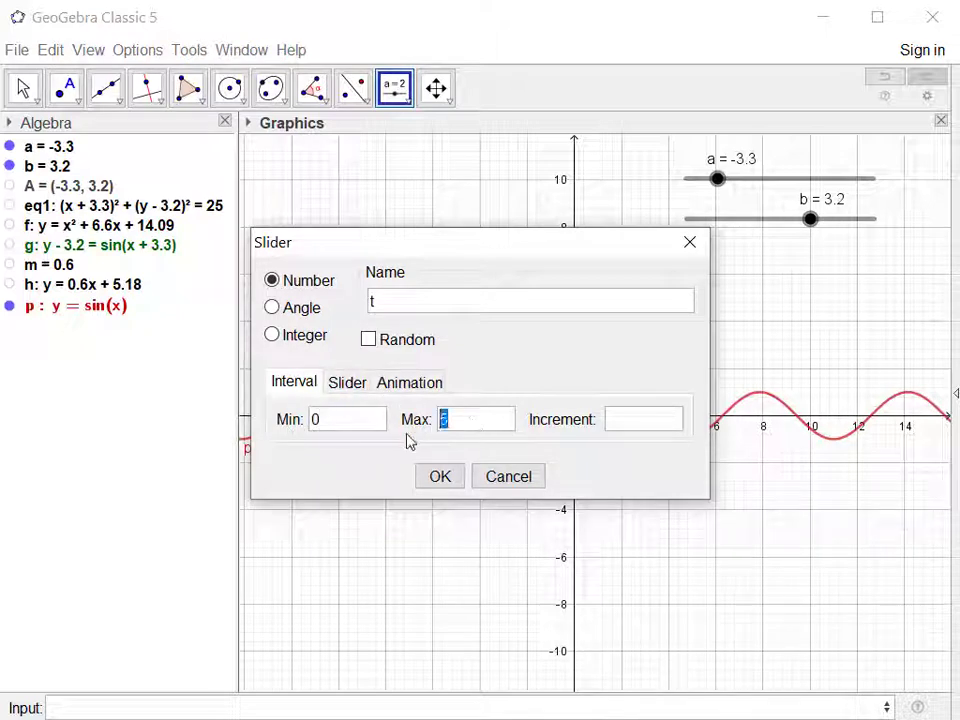
pyautogui.write('7')
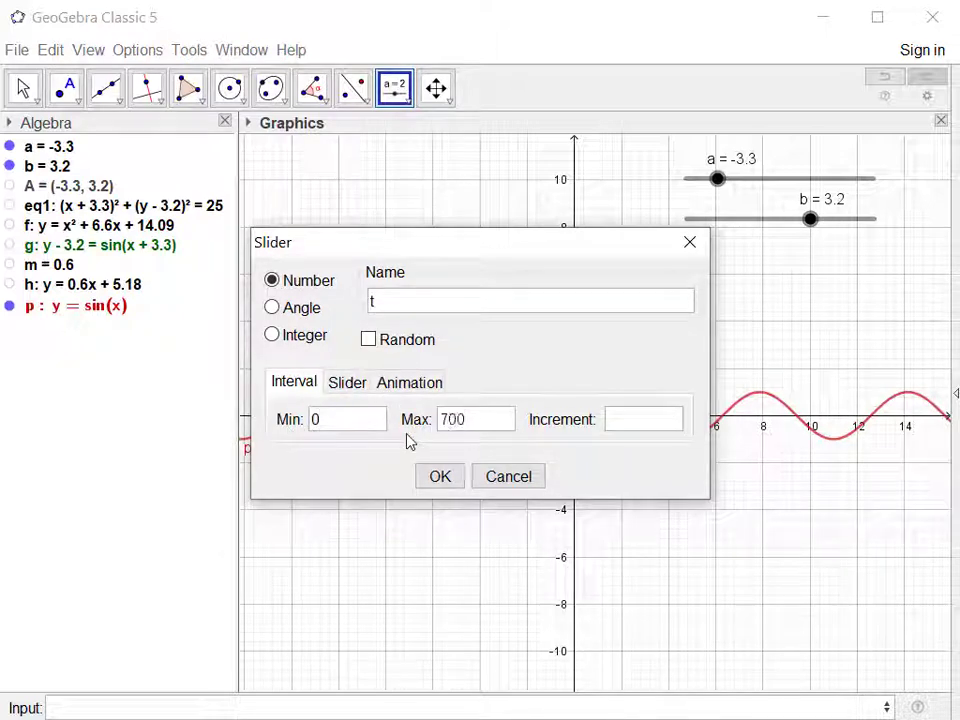
pyautogui.write('00')
pyautogui.click(440, 478)
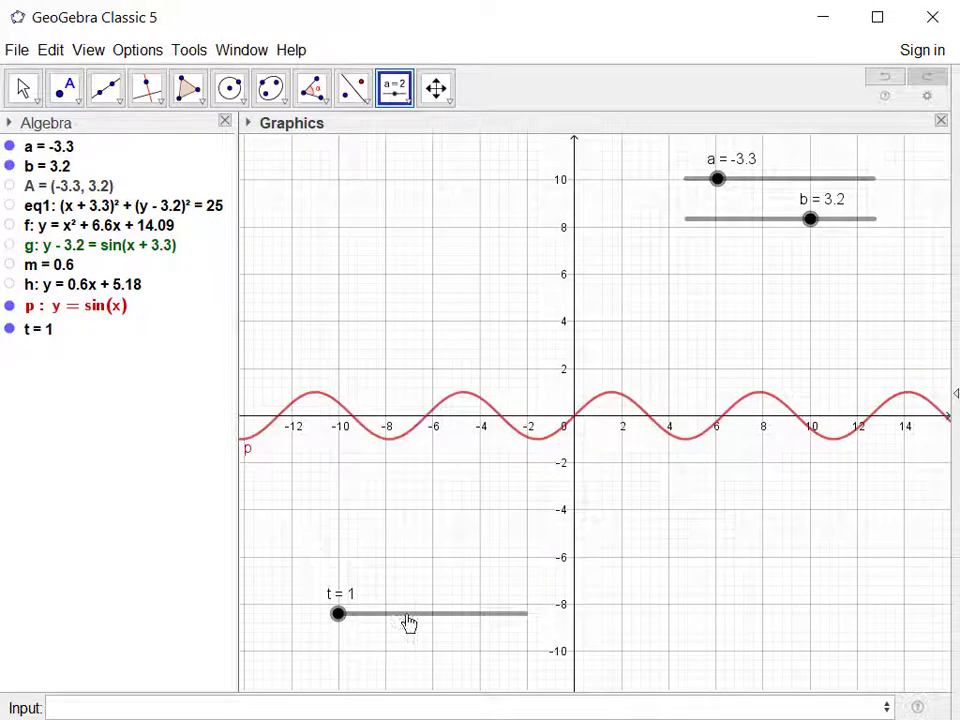
# Set the line width of slider t to 700 px in its properties.
pyautogui.rightClick(408, 622)
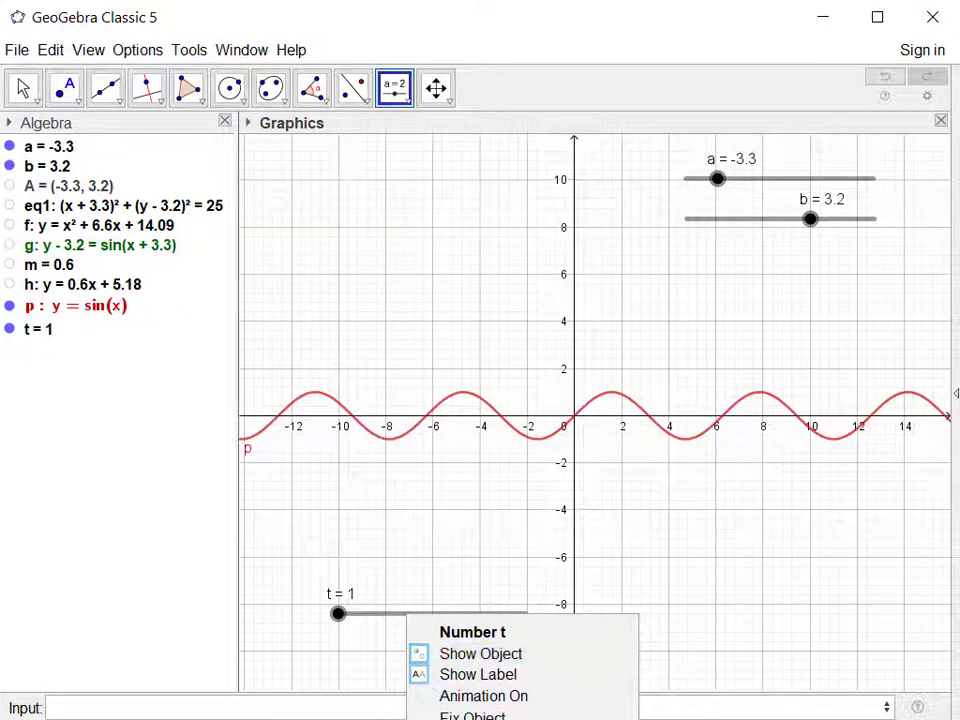
pyautogui.click(488, 719)
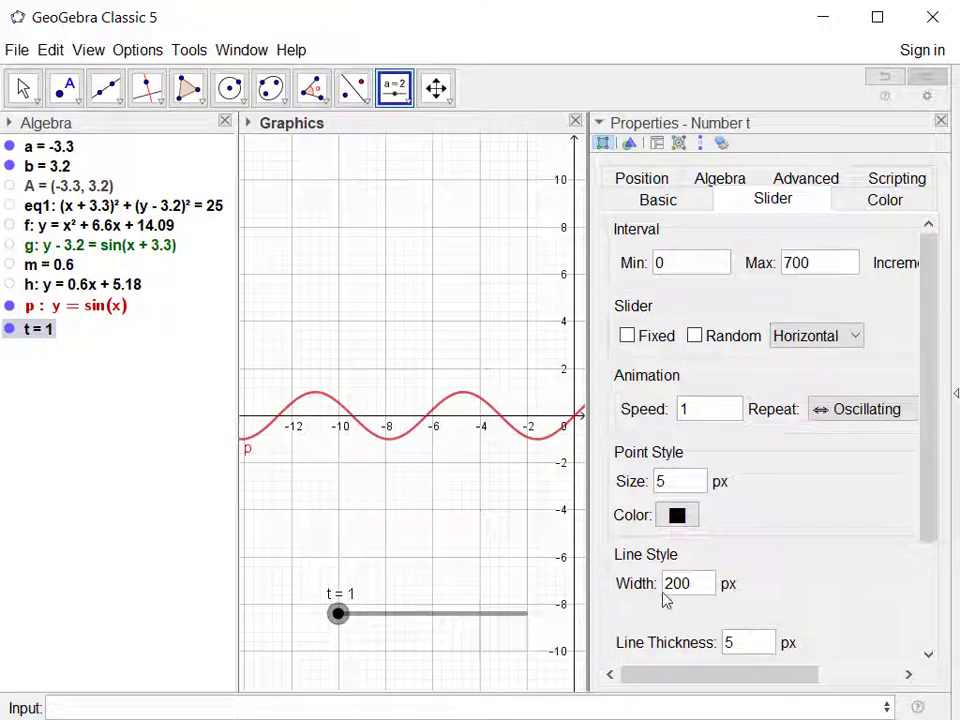
pyautogui.moveTo(699, 591); pyautogui.dragTo(647, 594)
pyautogui.write('7')
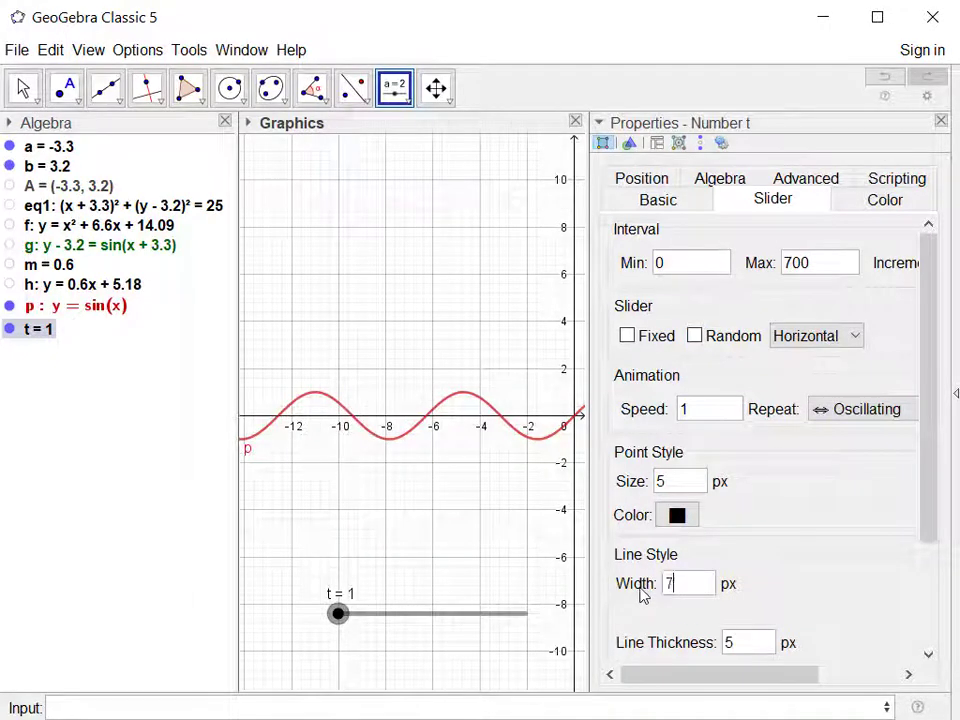
pyautogui.write('00')
pyautogui.press('Return')
pyautogui.press('Escape')
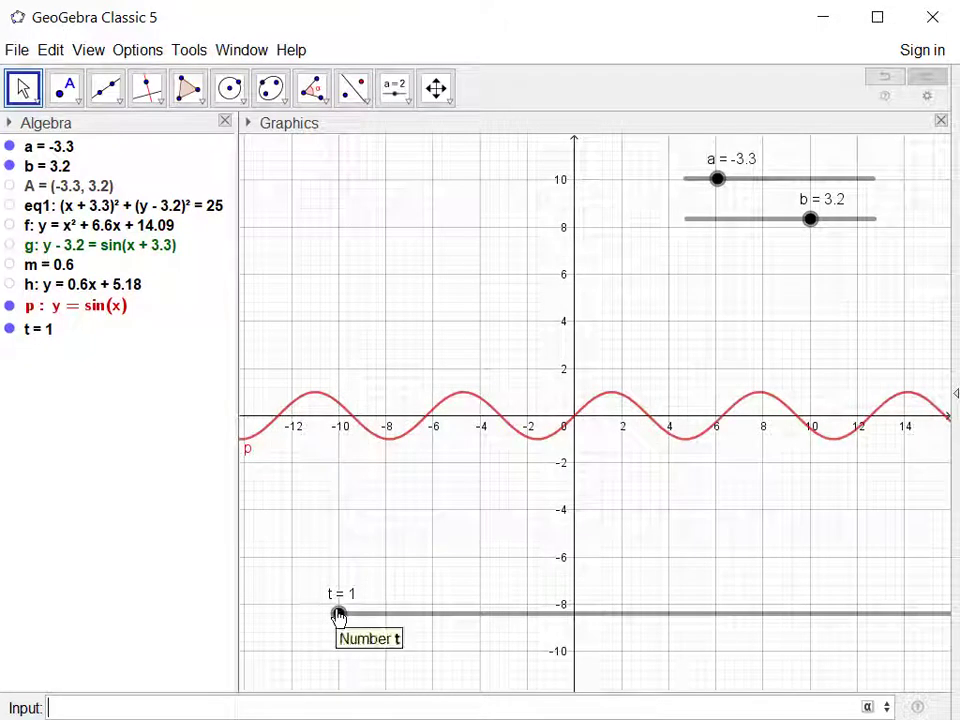
# Turn on animation for slider t, test-run and pause it, and reset t to 0.
pyautogui.rightClick(338, 616)
pyautogui.click(383, 692)
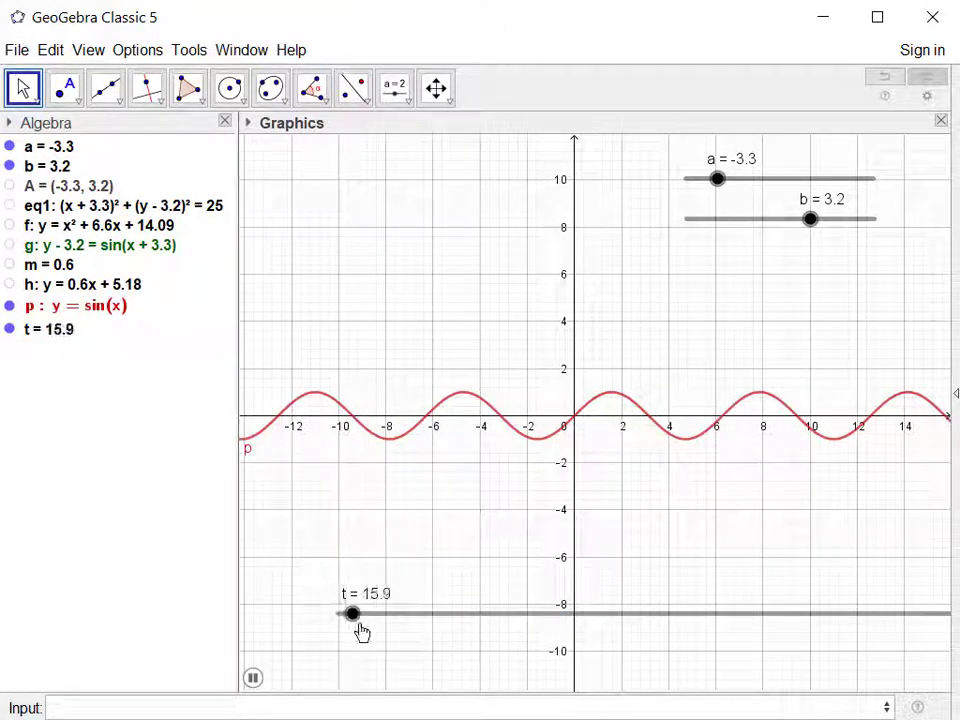
pyautogui.moveTo(361, 618); pyautogui.dragTo(243, 649)
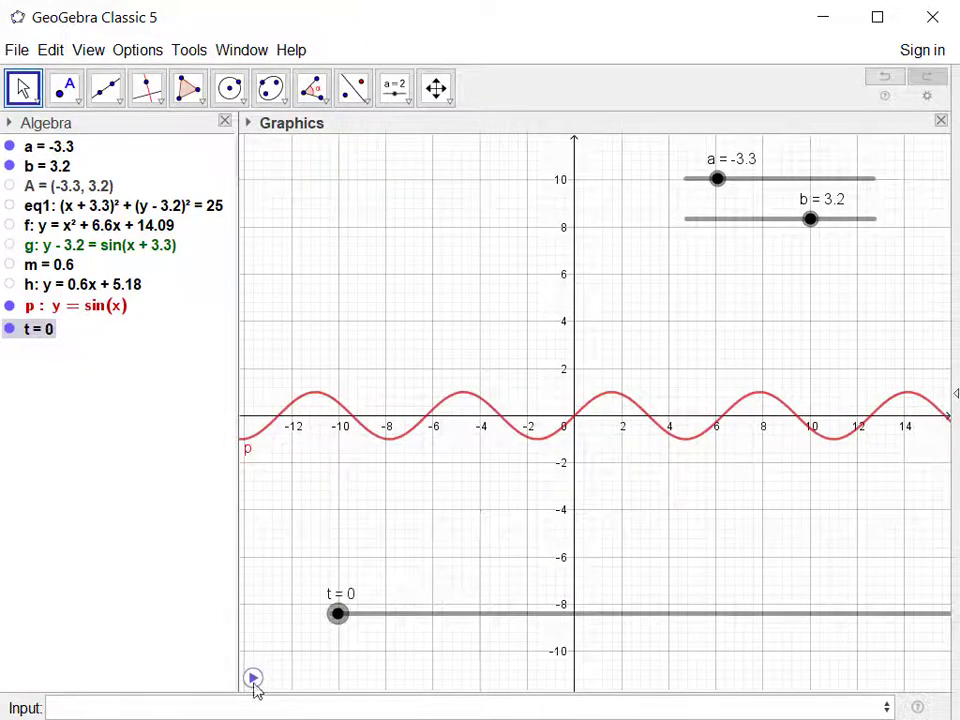
pyautogui.click(253, 680)
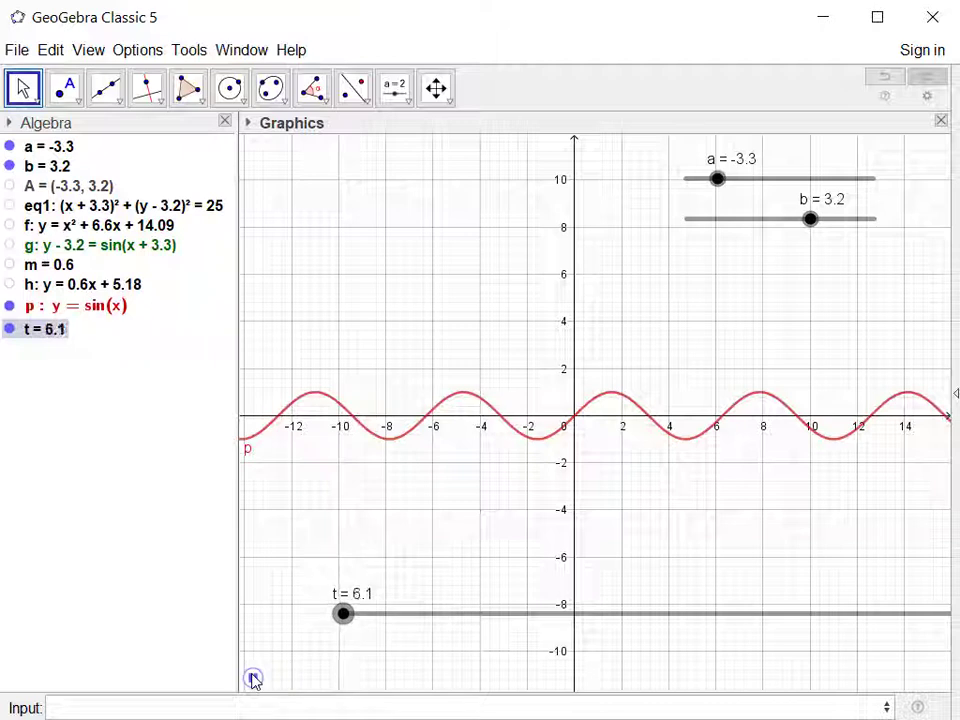
pyautogui.click(253, 680)
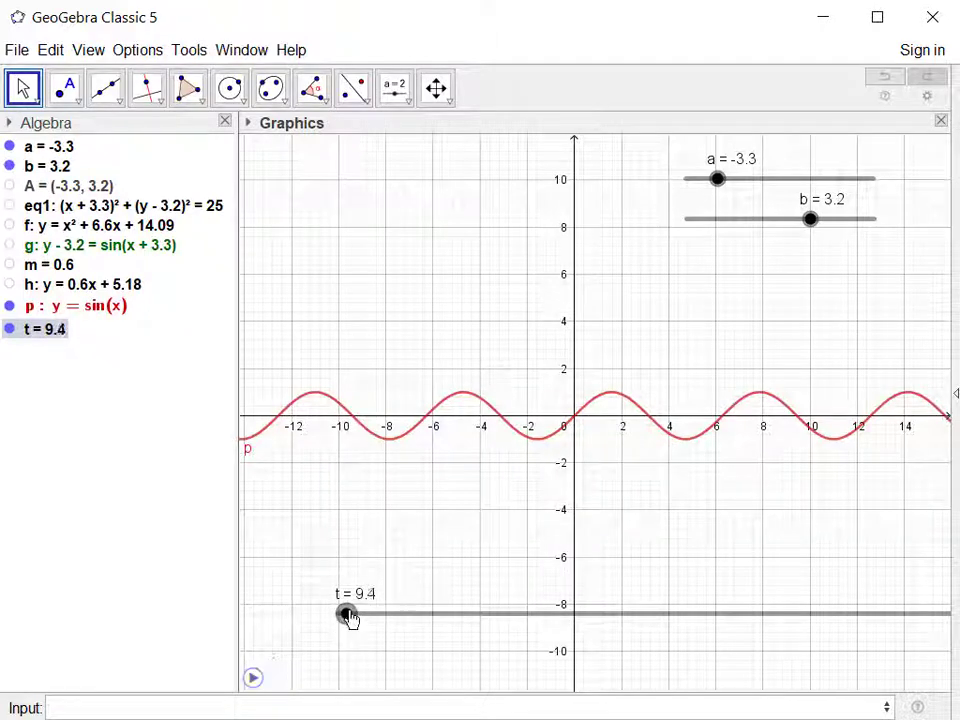
pyautogui.moveTo(348, 617); pyautogui.dragTo(324, 624)
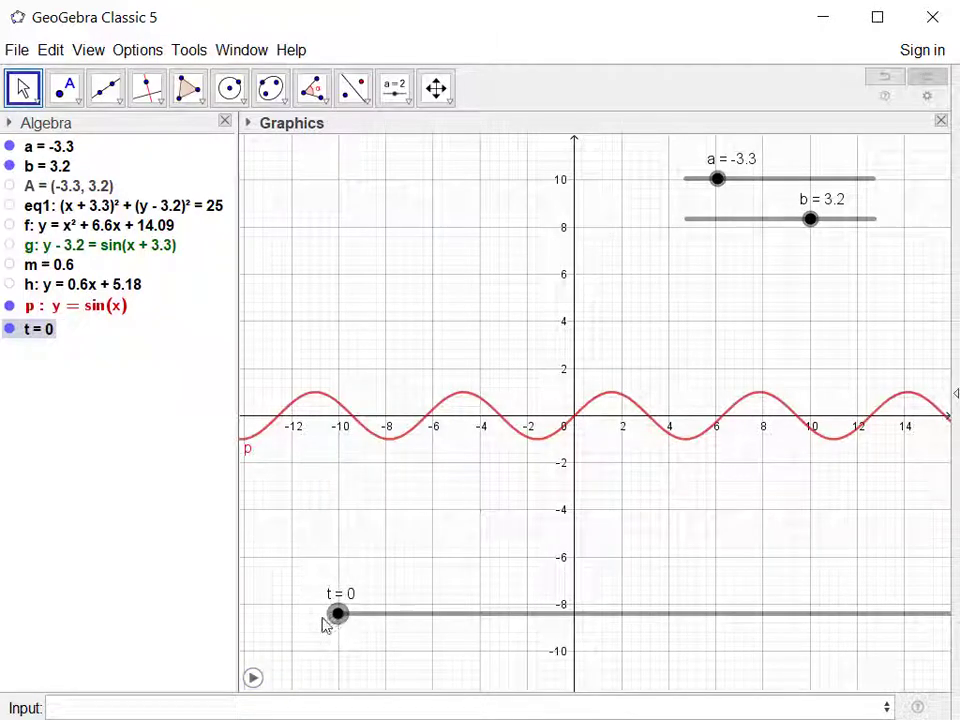
# Redefine the new sine curve p as y = sin(x-t) and start the animation of slider t.
pyautogui.click(585, 416)
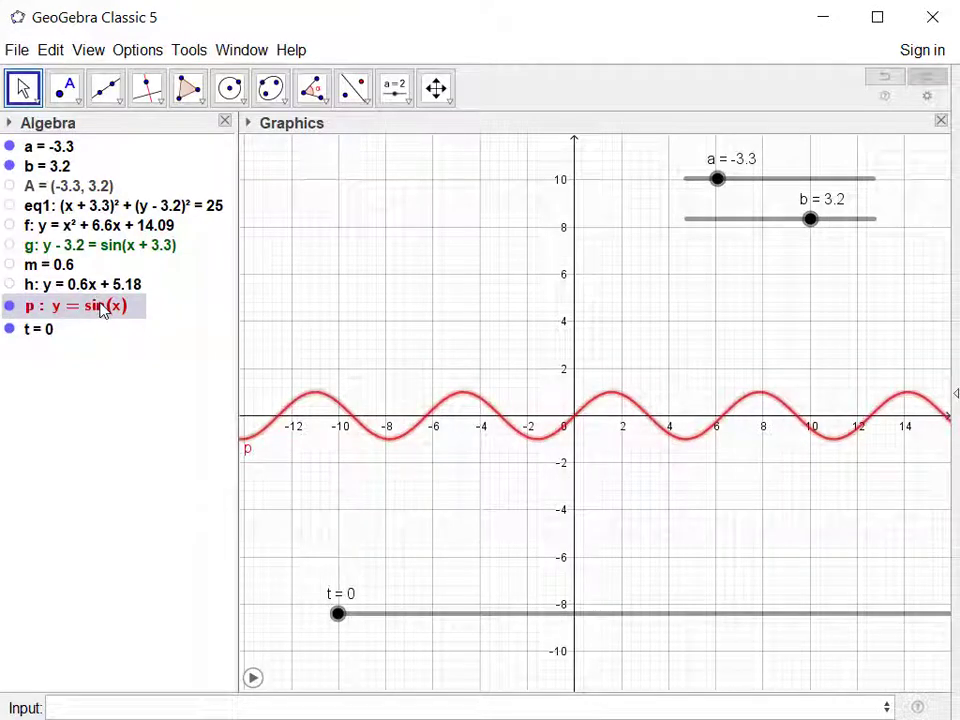
pyautogui.doubleClick(101, 311)
pyautogui.click(105, 308)
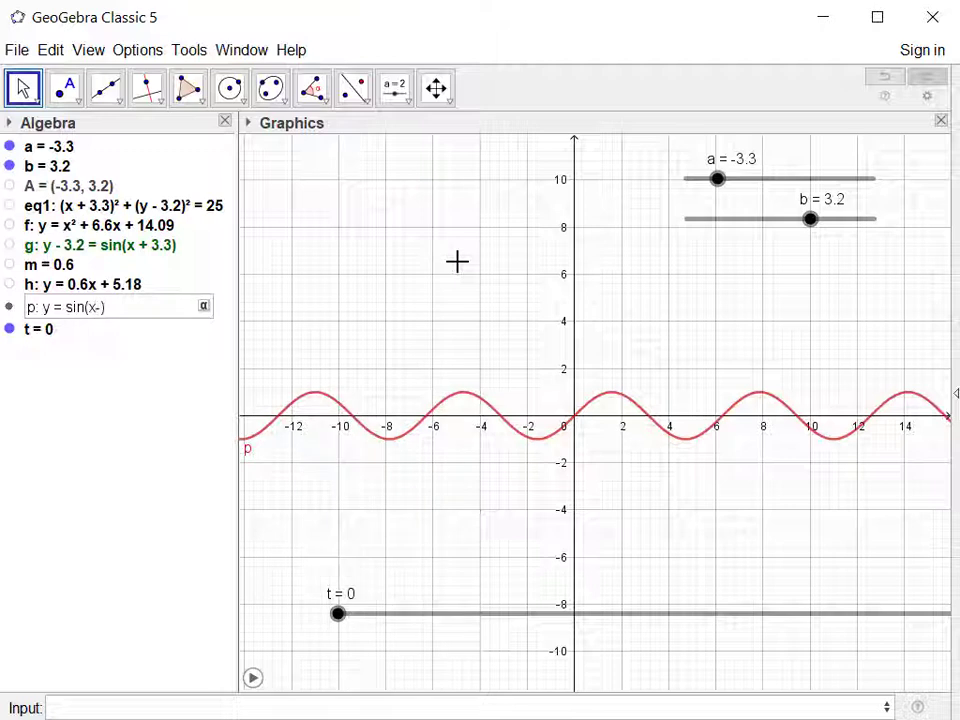
pyautogui.press('Return')
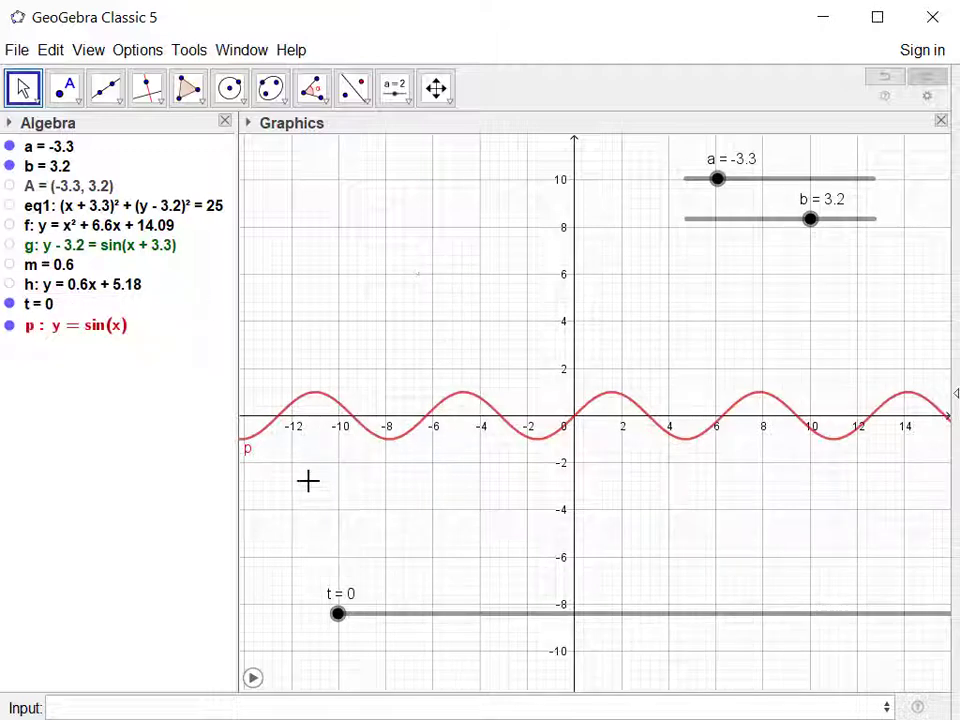
pyautogui.click(253, 679)
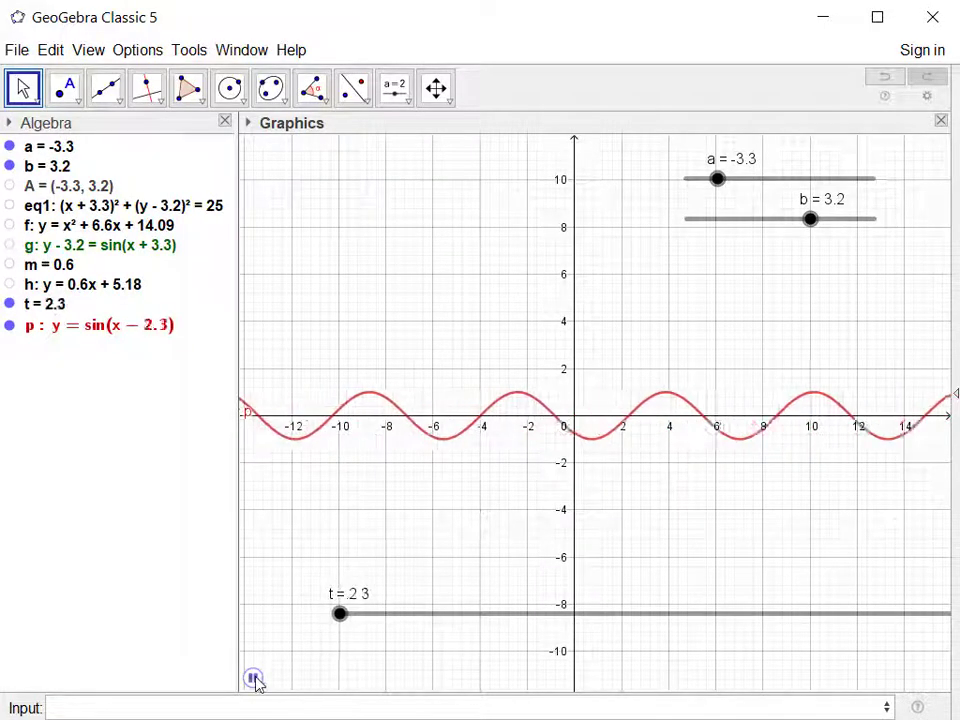